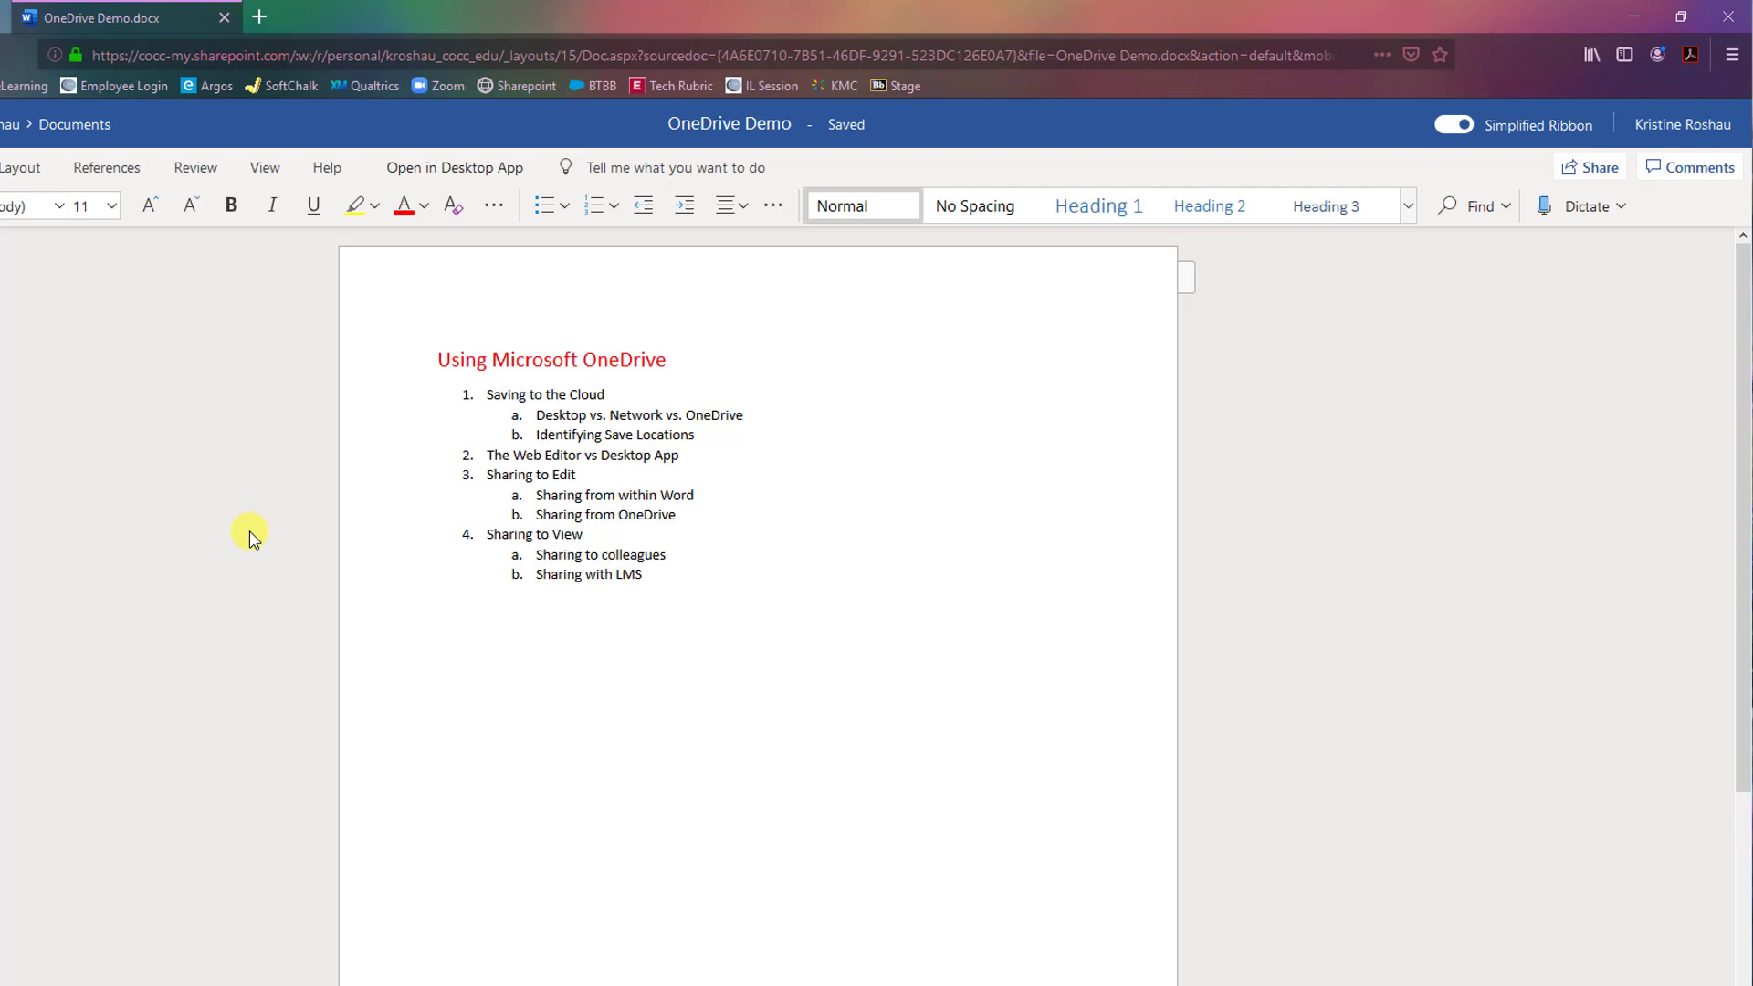
Open the link settings for the 'Anyone with the link can edit' sharing link.
left_click(1593, 170)
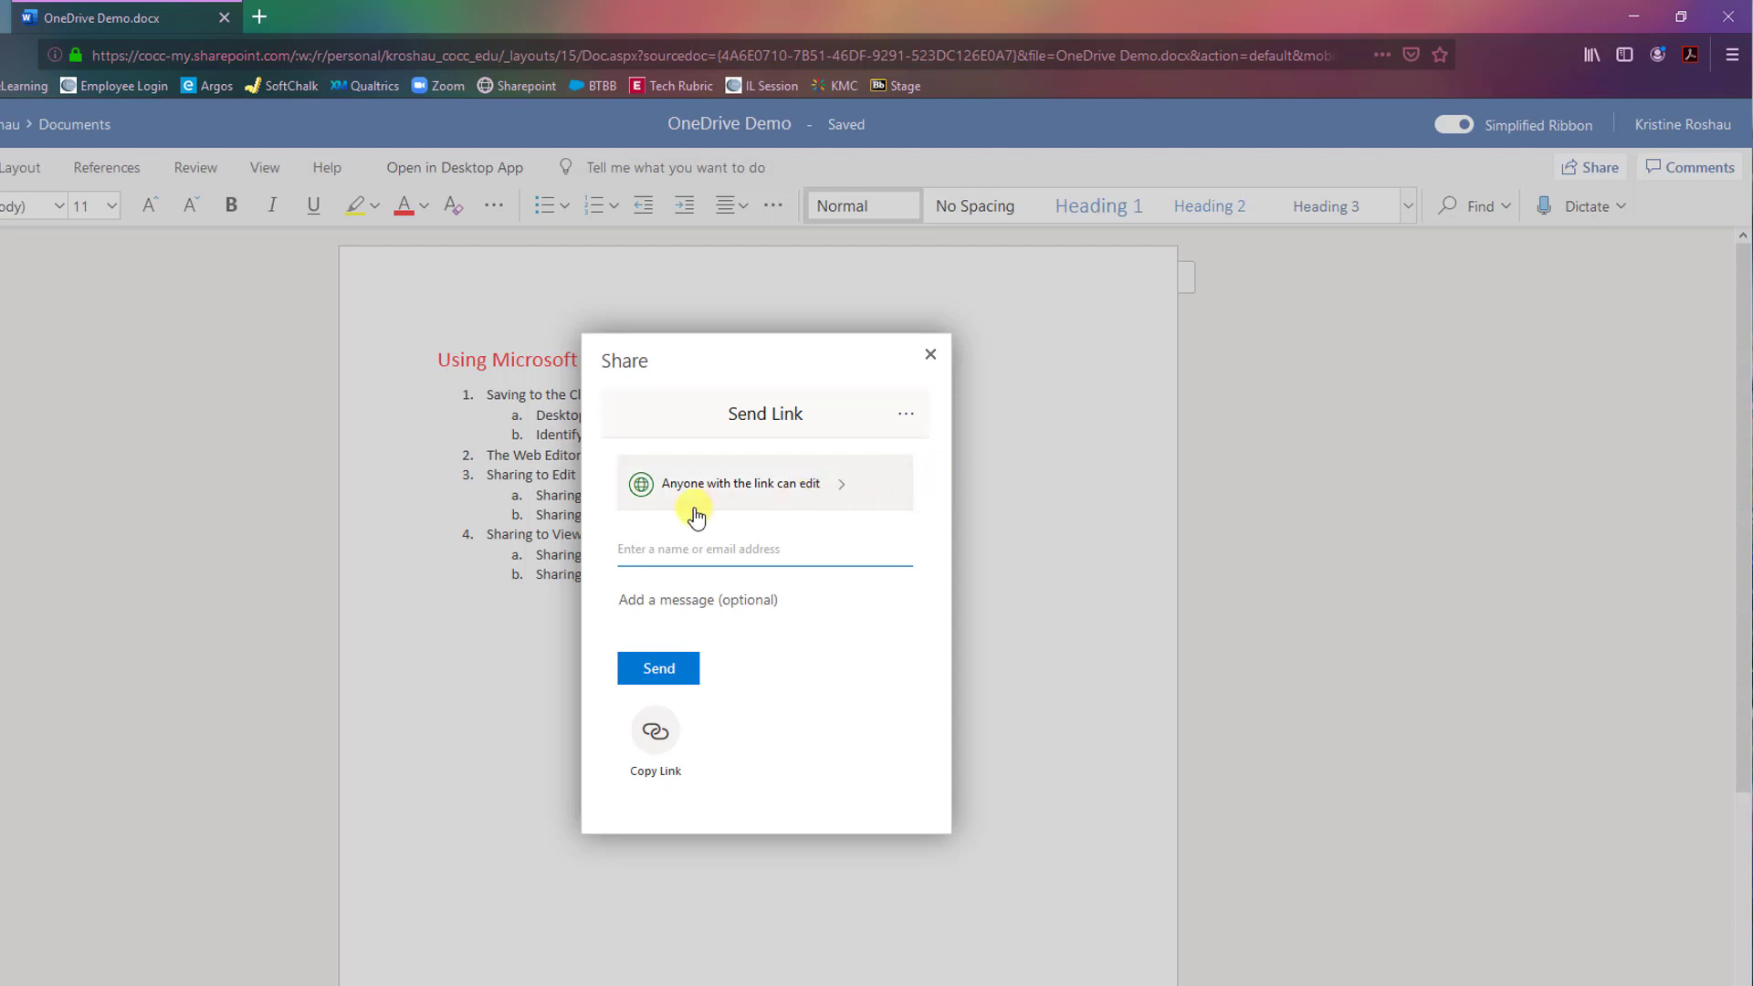
left_click(838, 493)
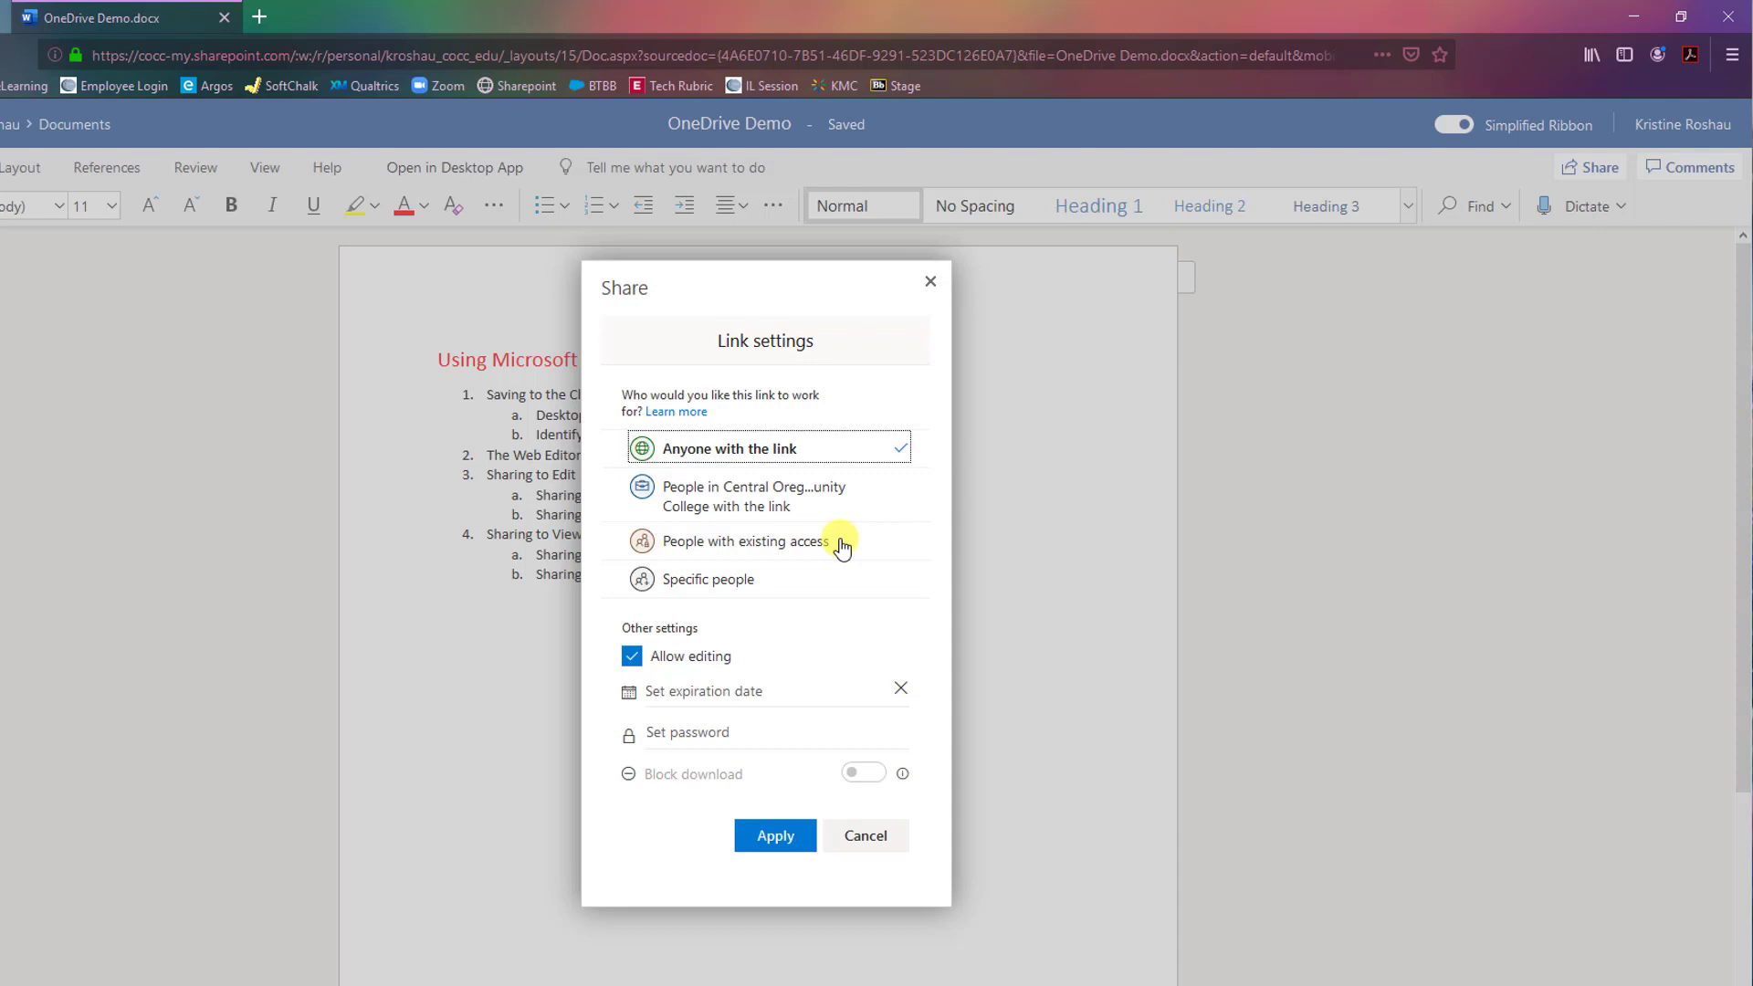
Change the link to Specific people with editing allowed and apply it.
left_click(785, 579)
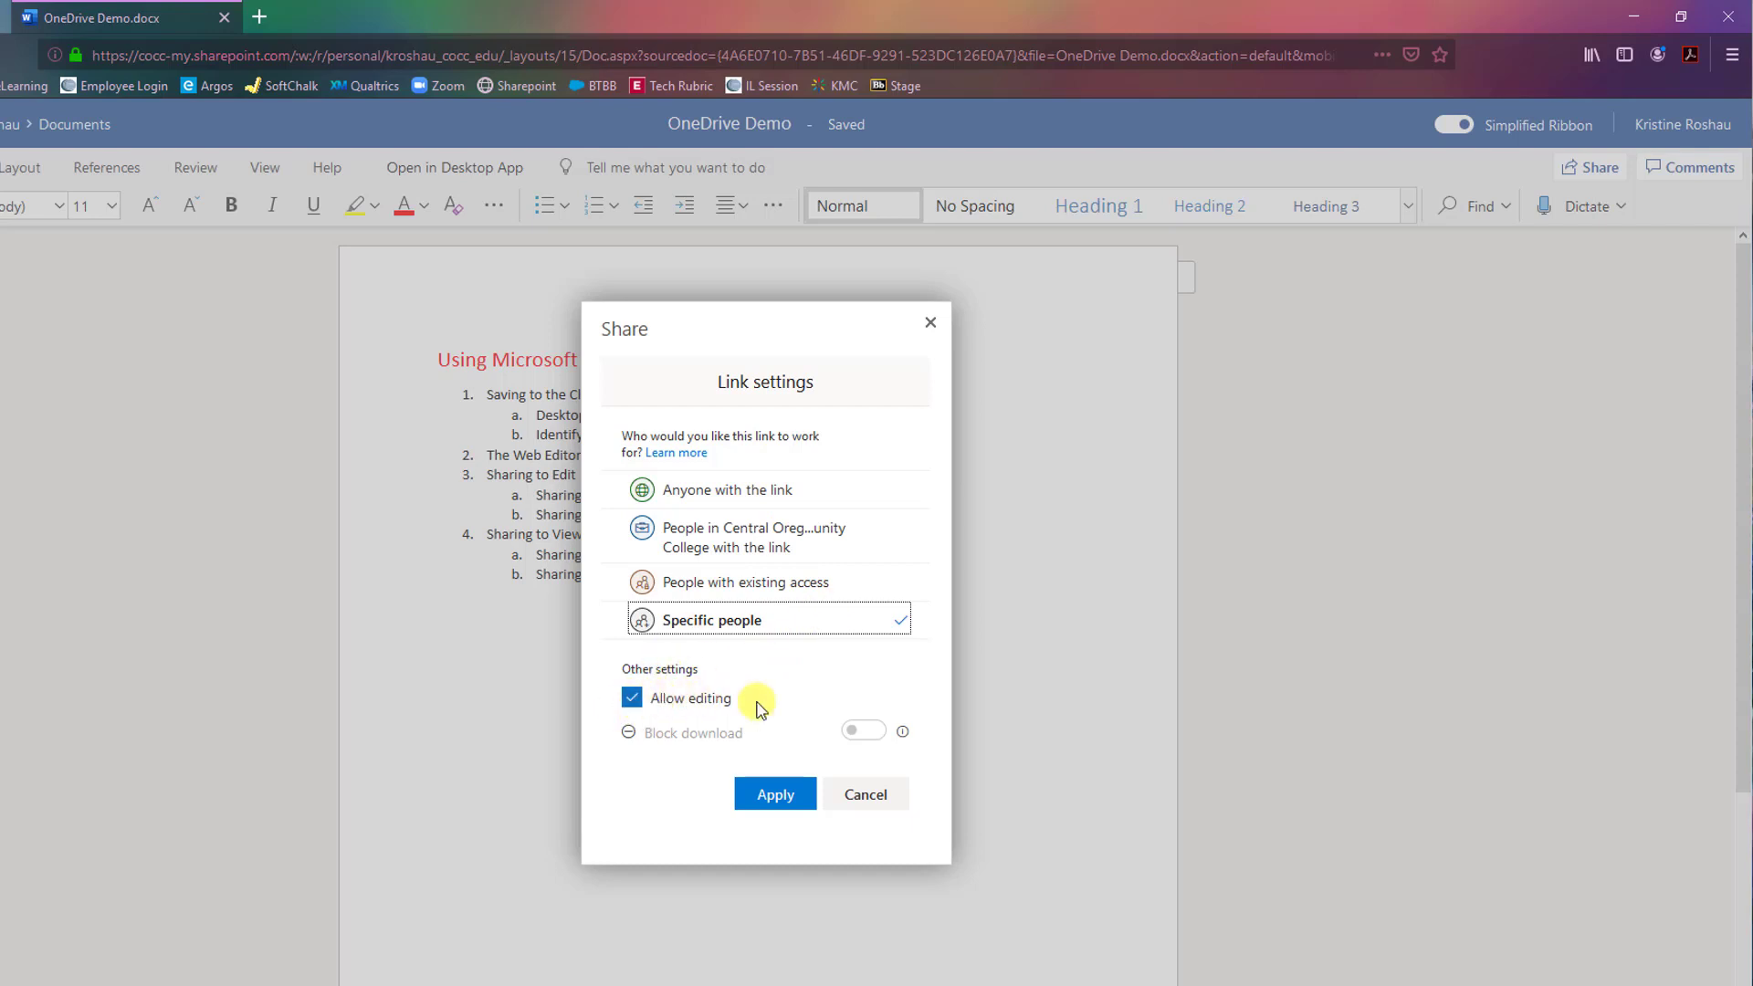
left_click(775, 794)
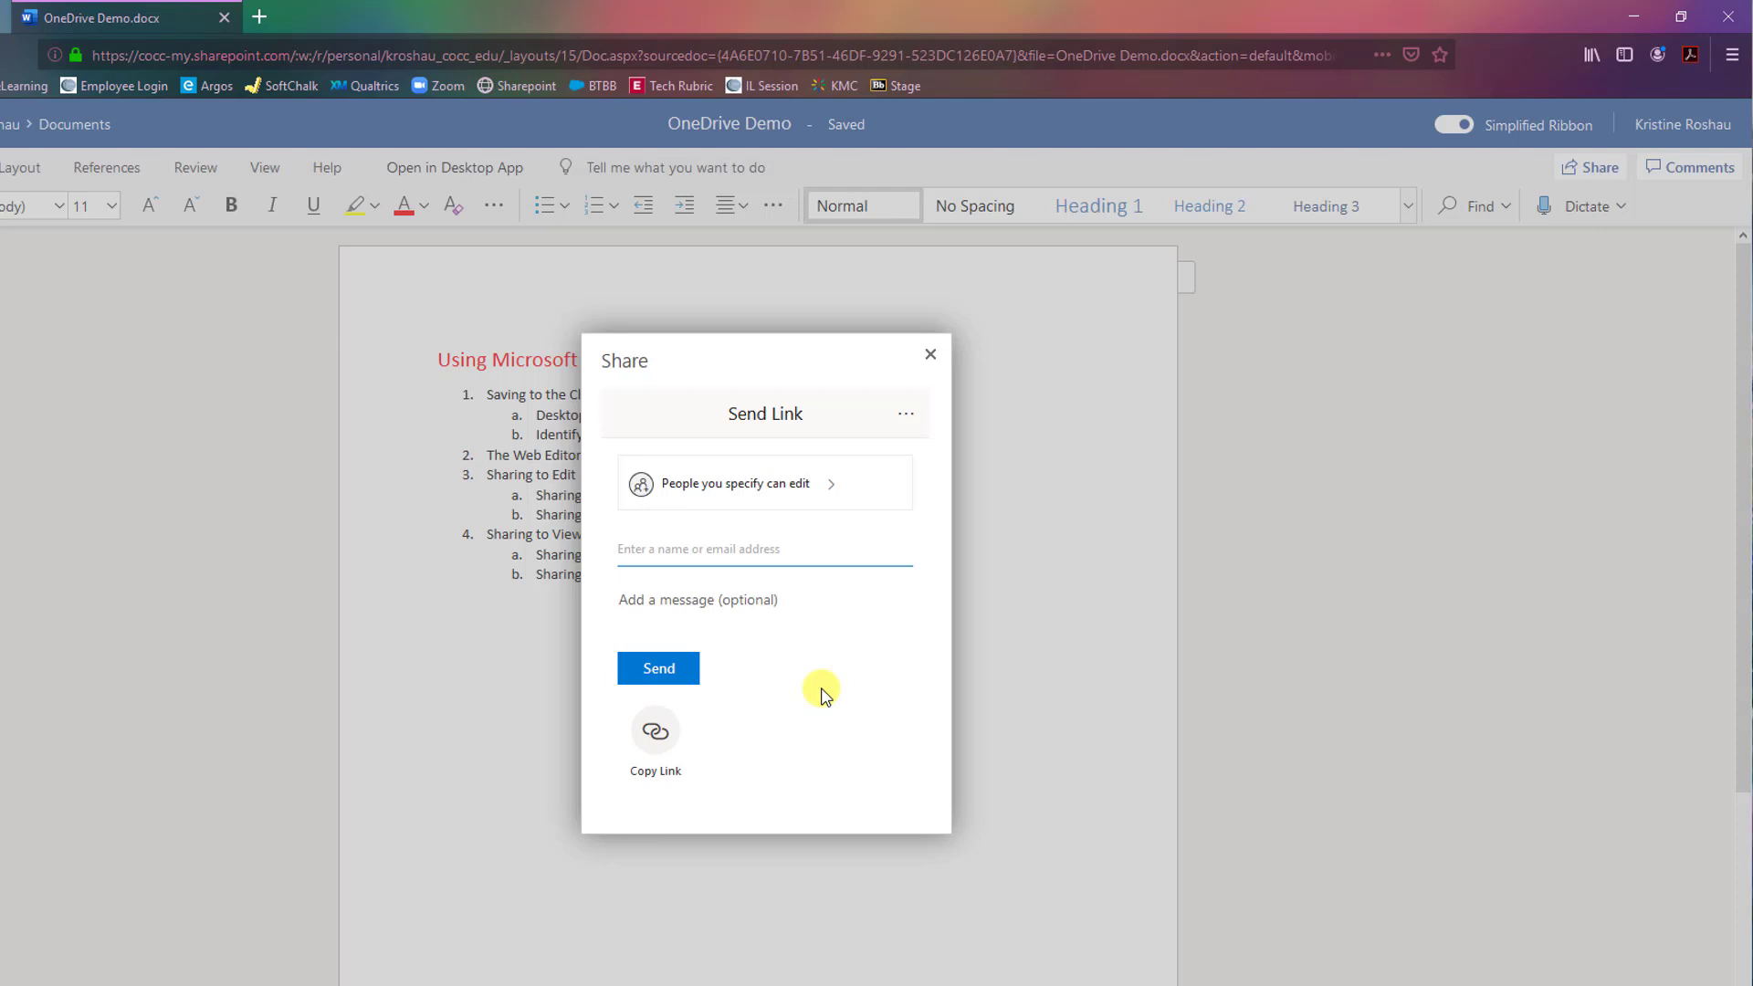
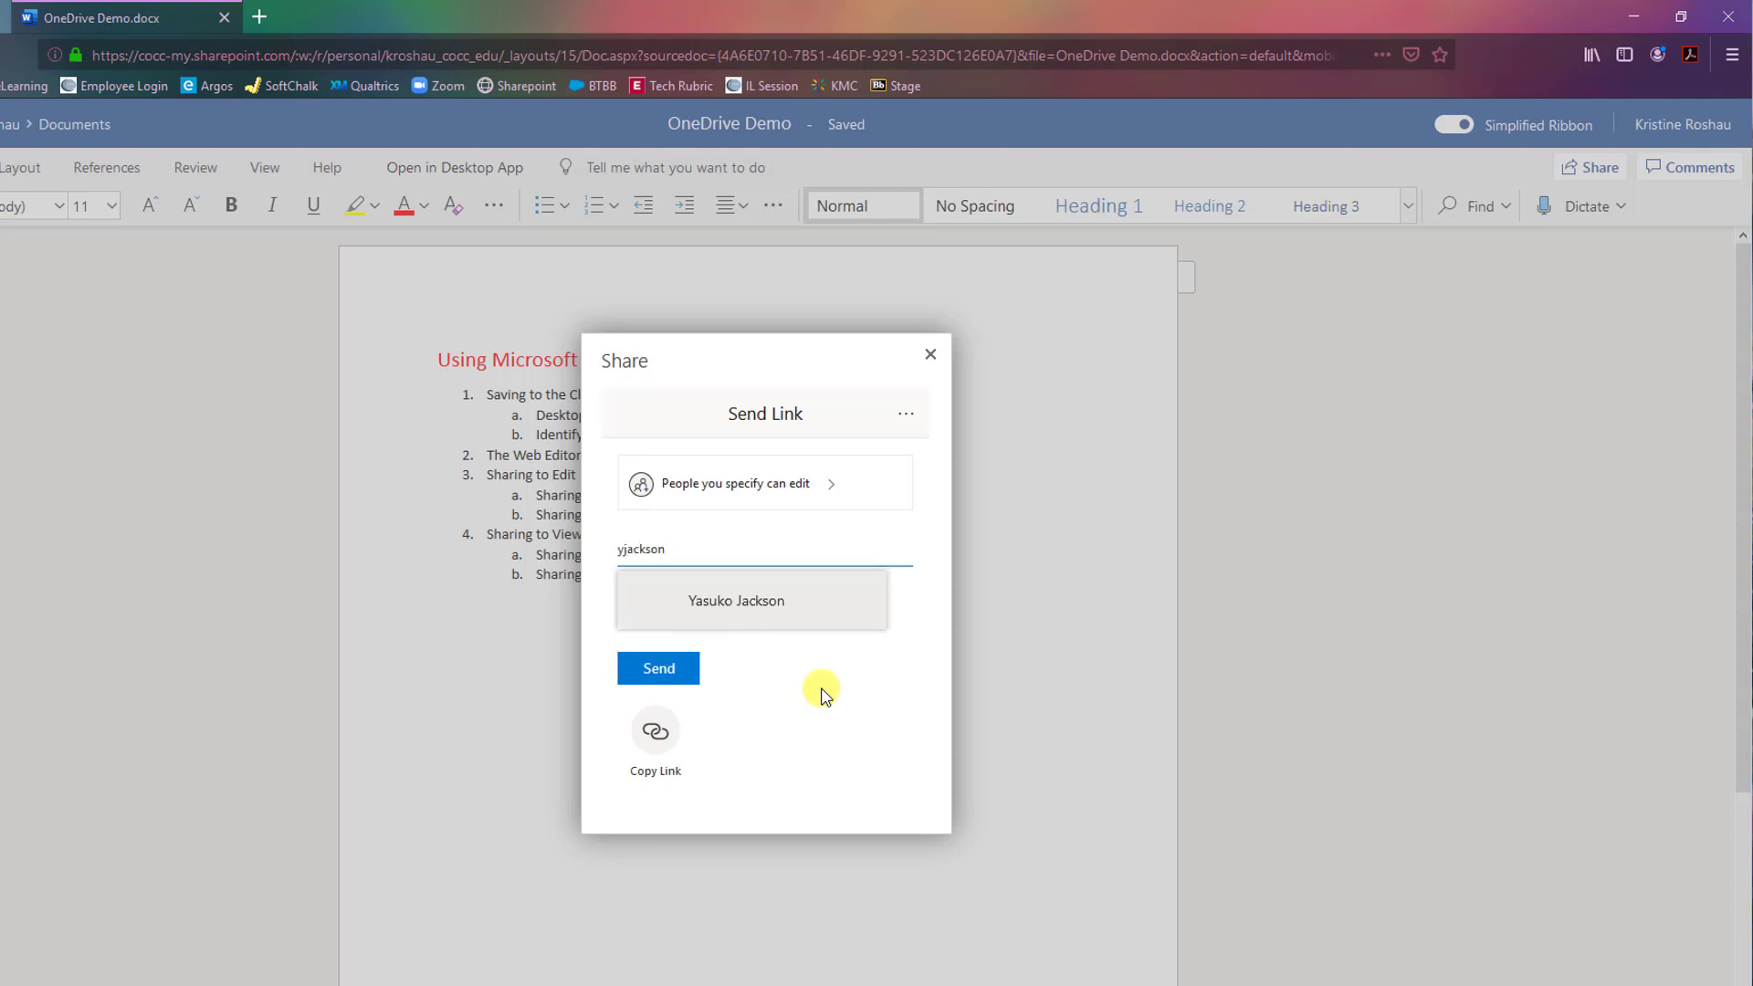
Add the suggested colleague as the sharing link's recipient.
left_click(821, 623)
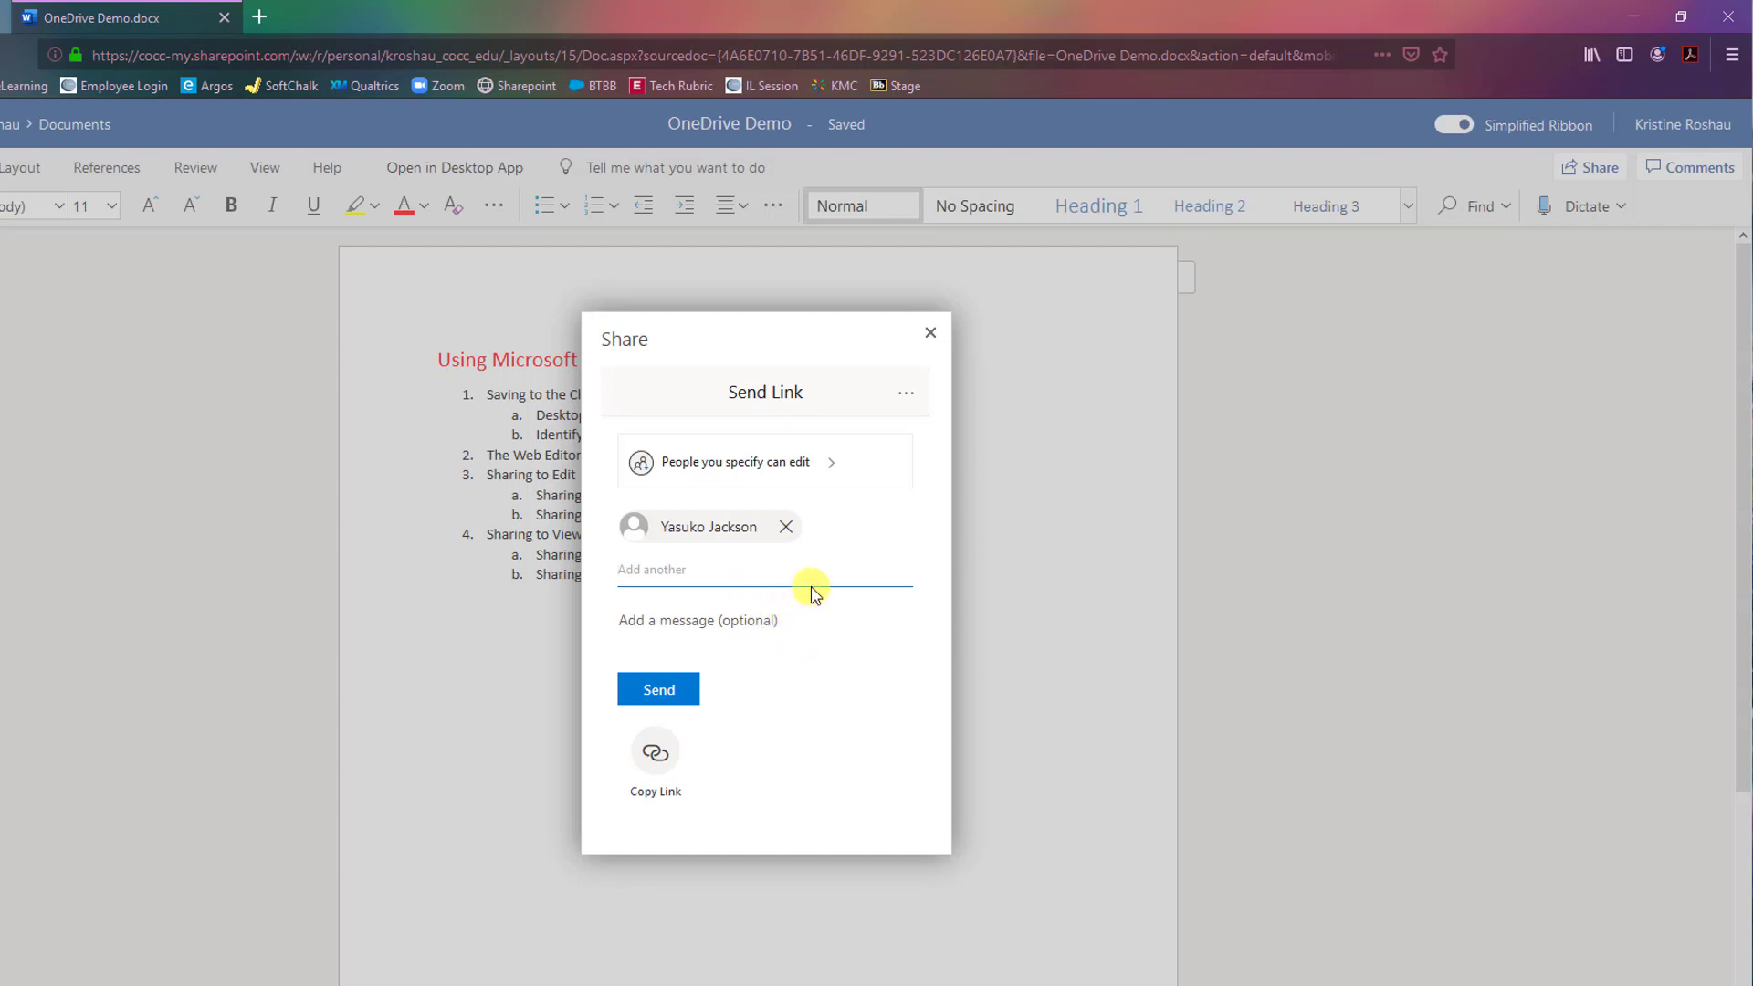
Send the link with the message 'Ignore again...' and open the arriving share email.
left_click(747, 626)
type("Ignor")
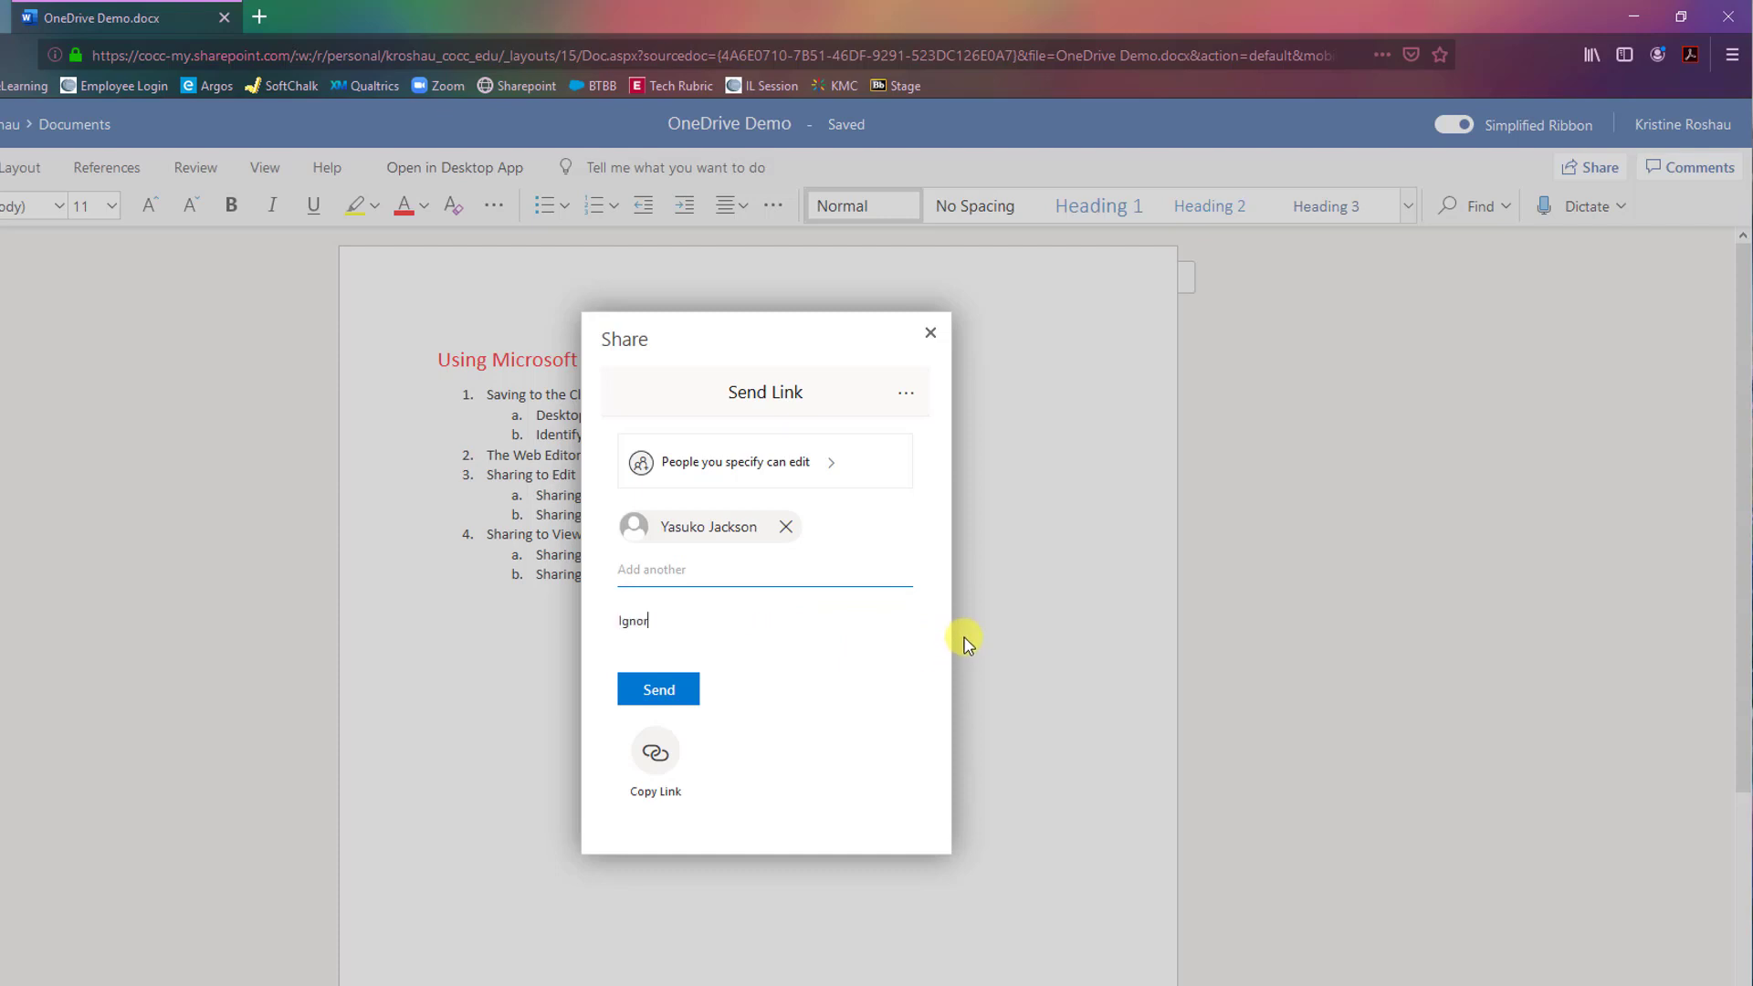
type("e again...")
left_click(666, 691)
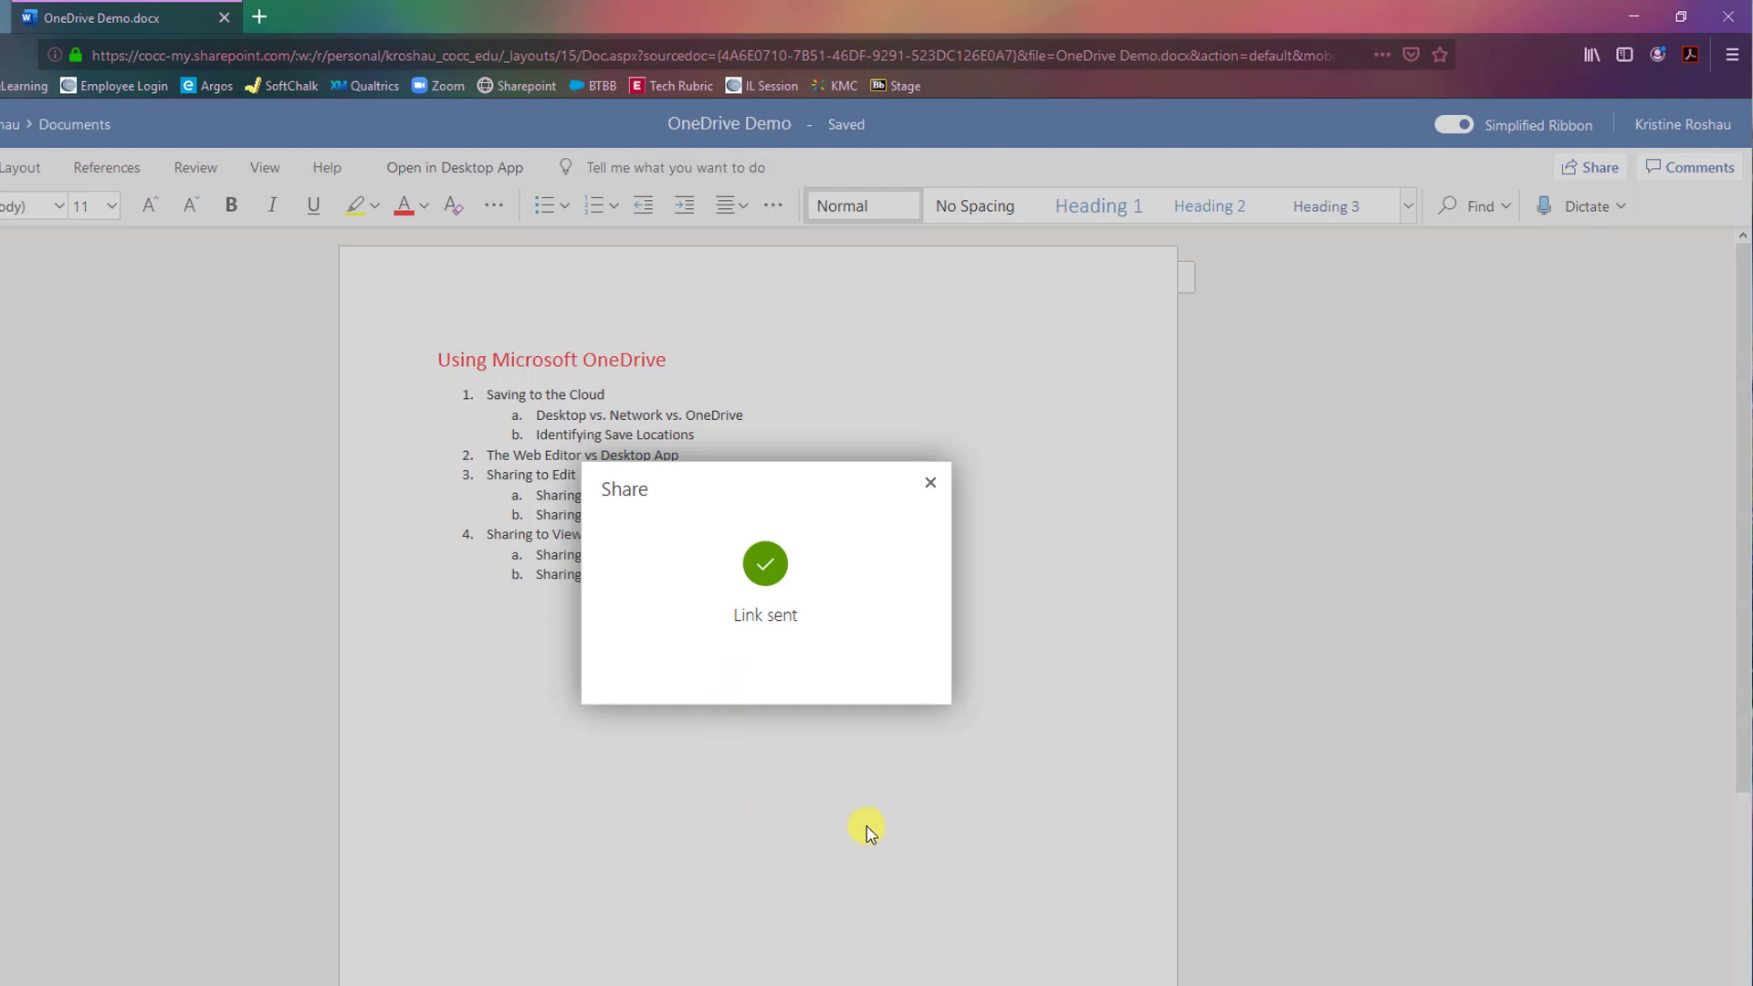
left_click(1447, 963)
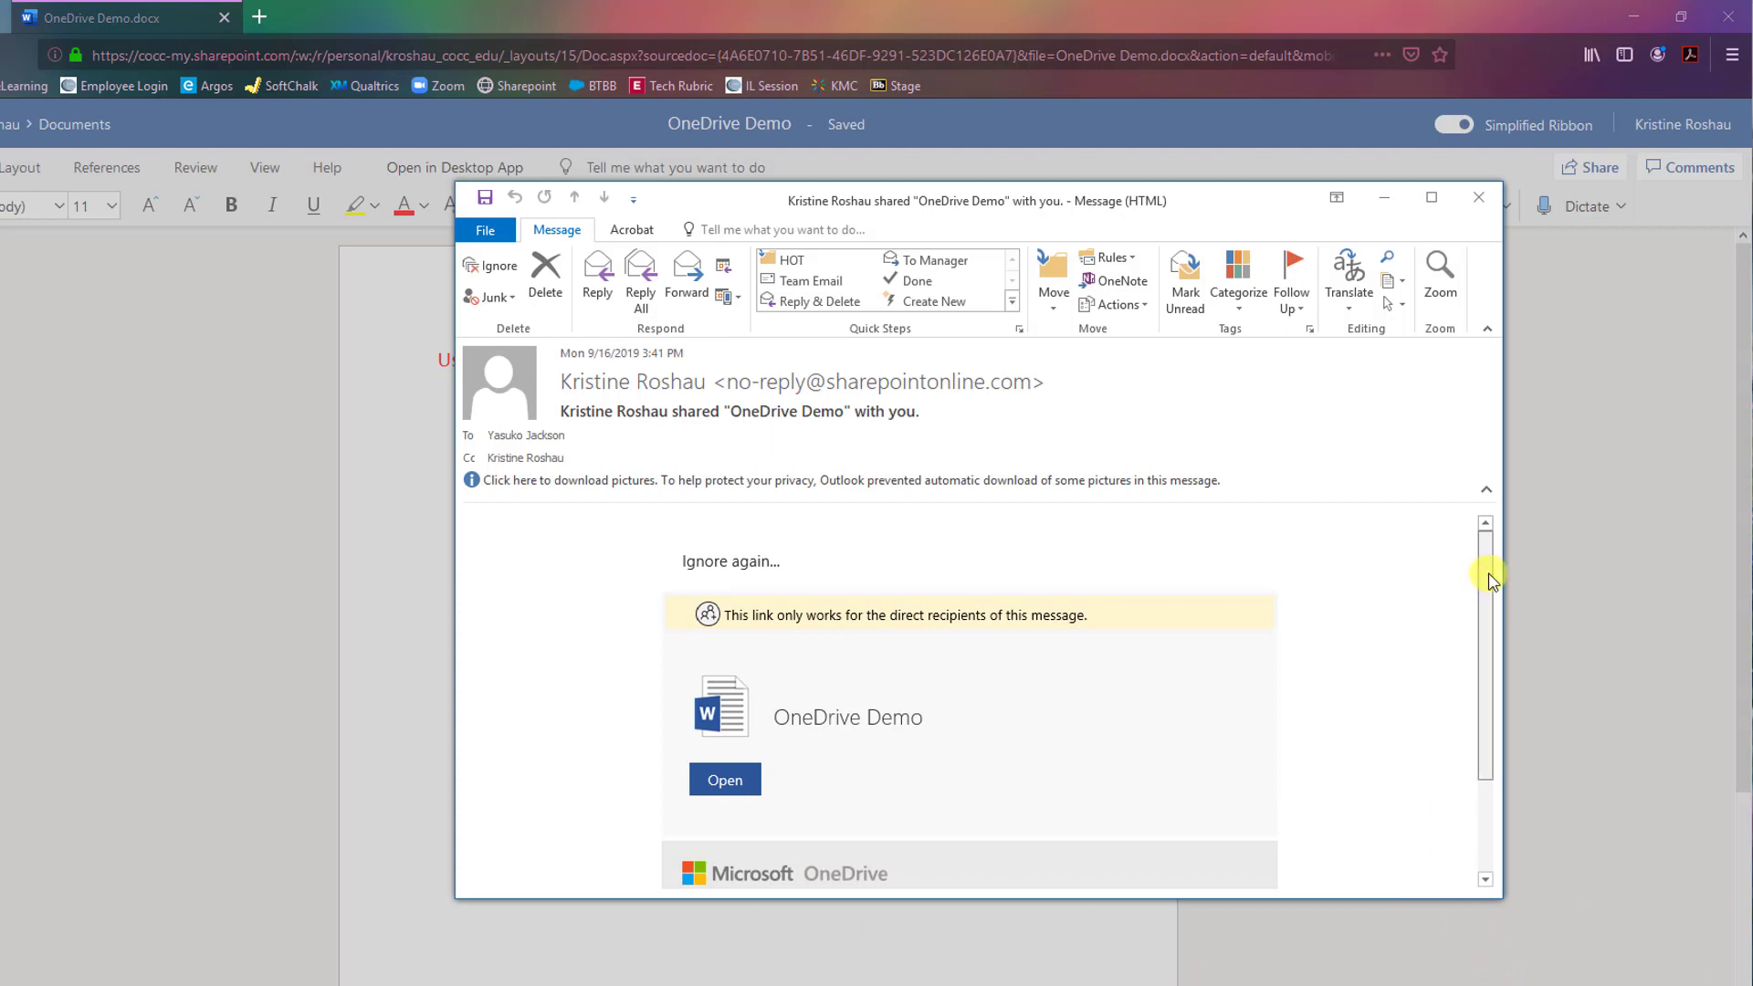
Read through the OneDrive Demo share email in Outlook, then return to the browser.
mouse_move(1486, 581)
left_mouse_down()
mouse_move(1475, 672)
mouse_move(1470, 553)
left_mouse_up()
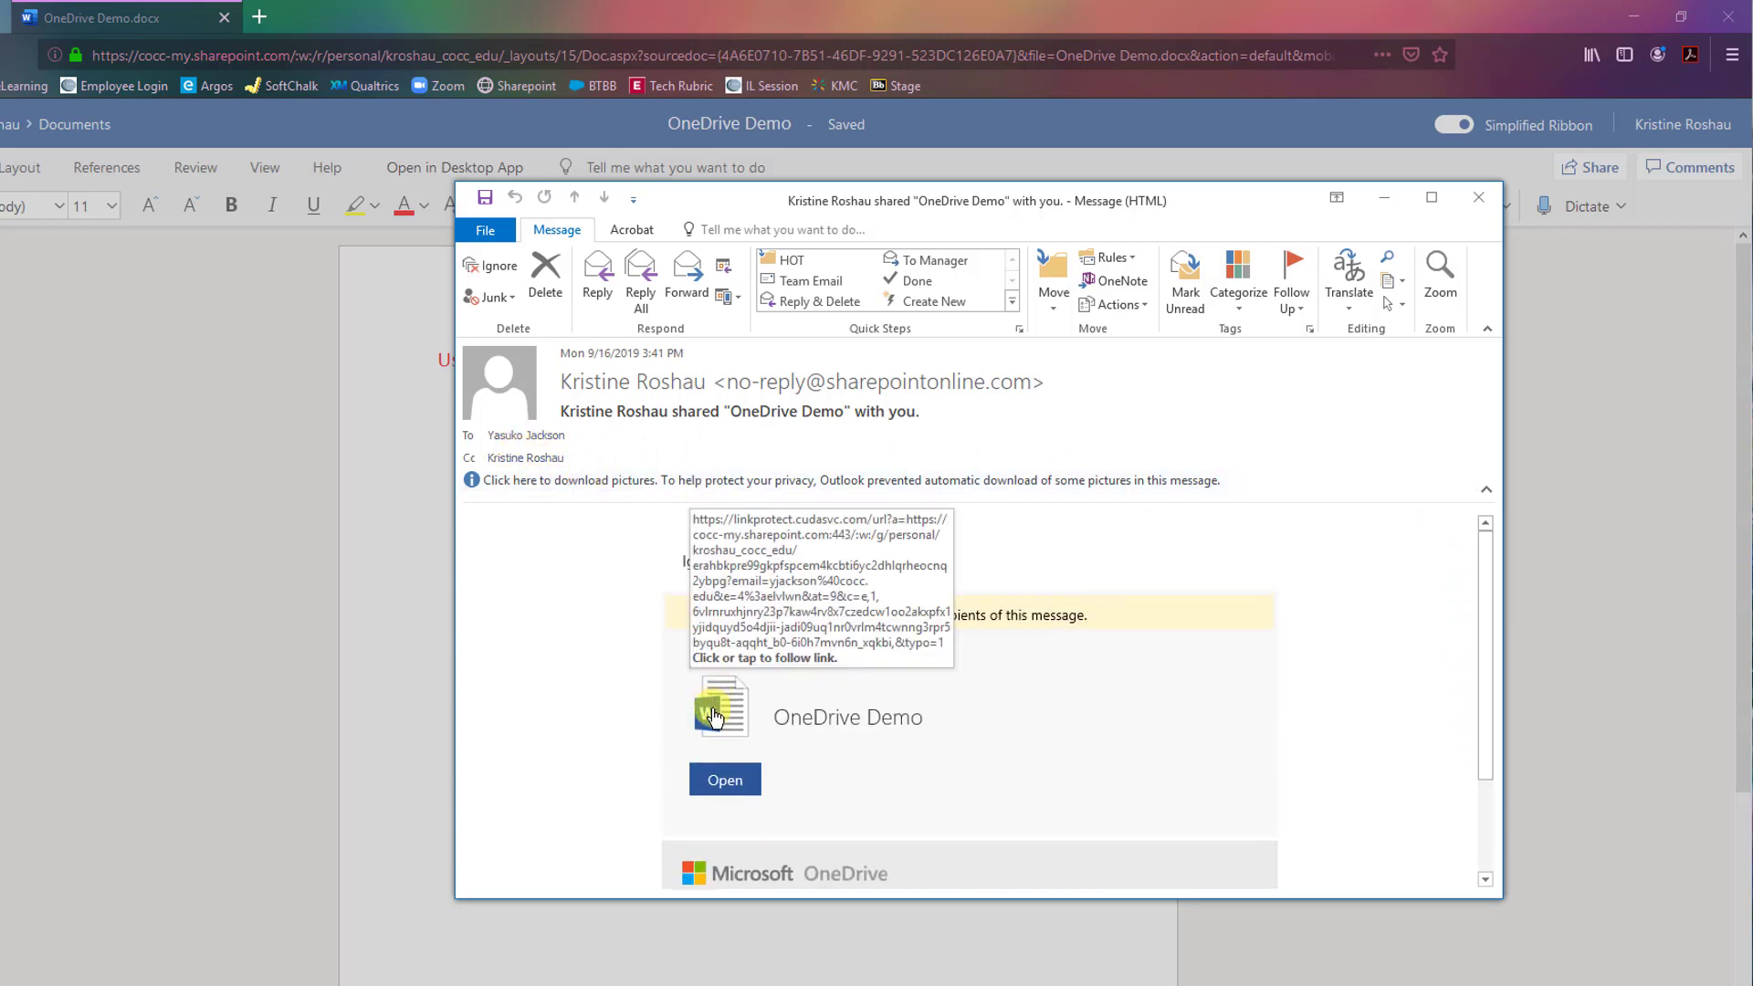
scroll(628, 815, "down", 2)
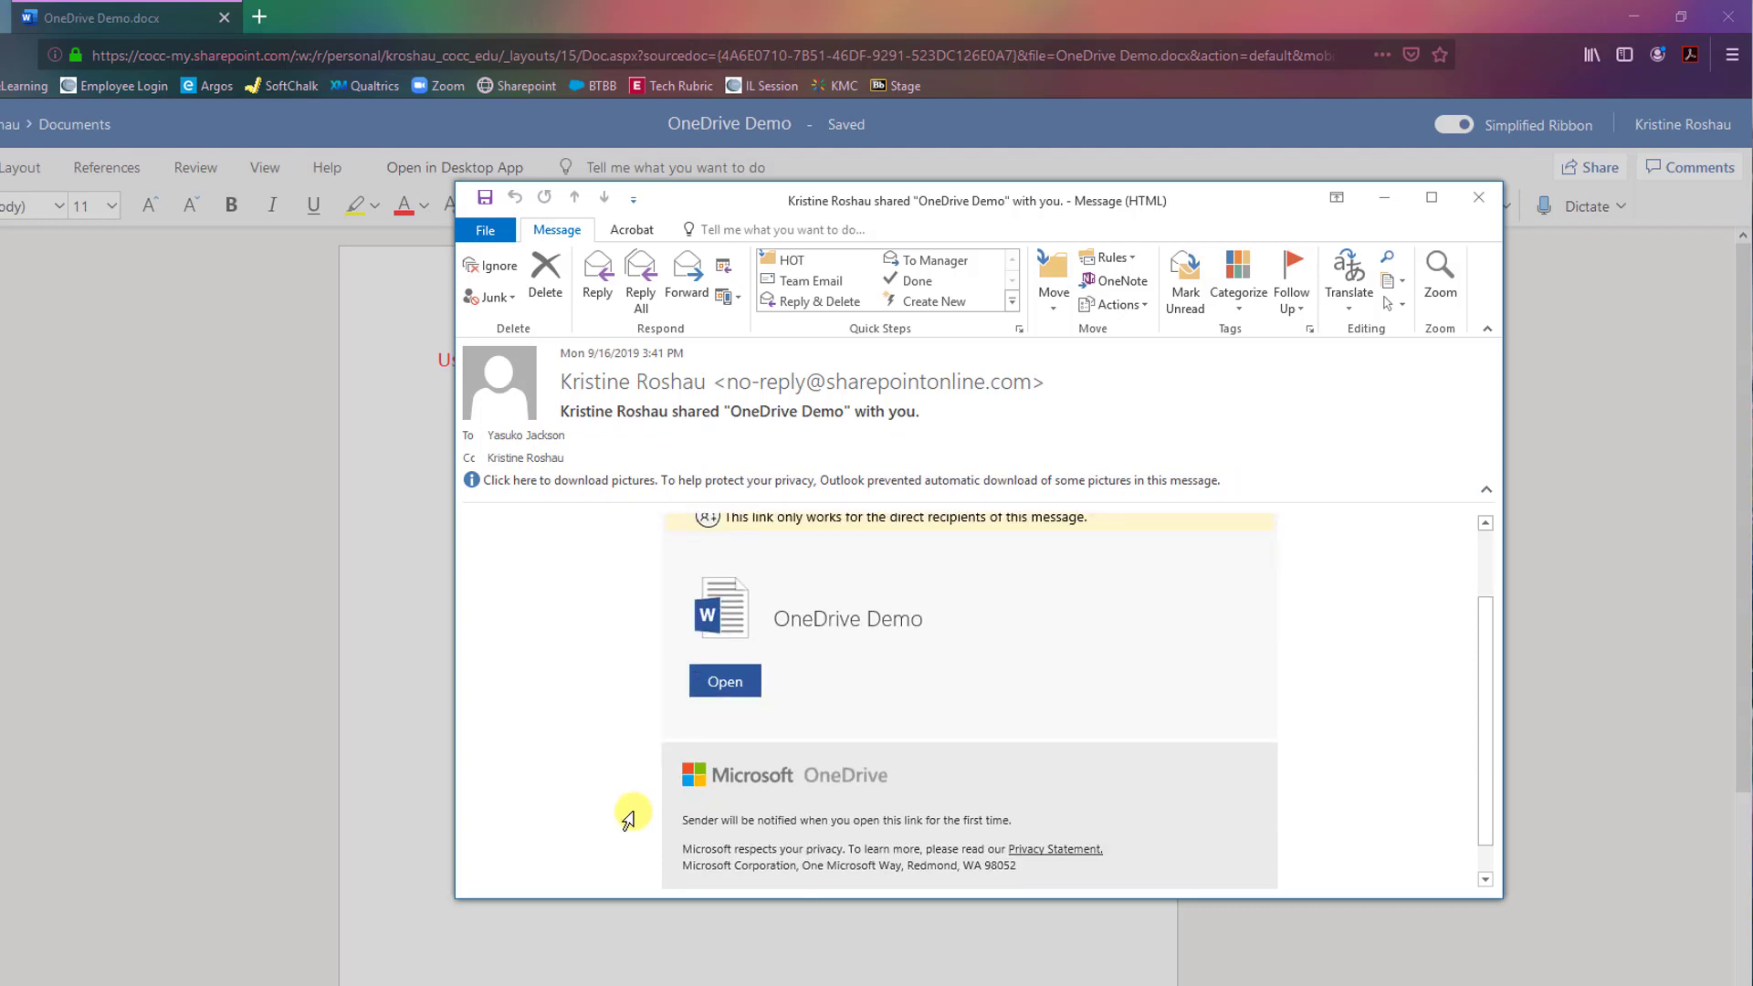
scroll(626, 803, "up", 2)
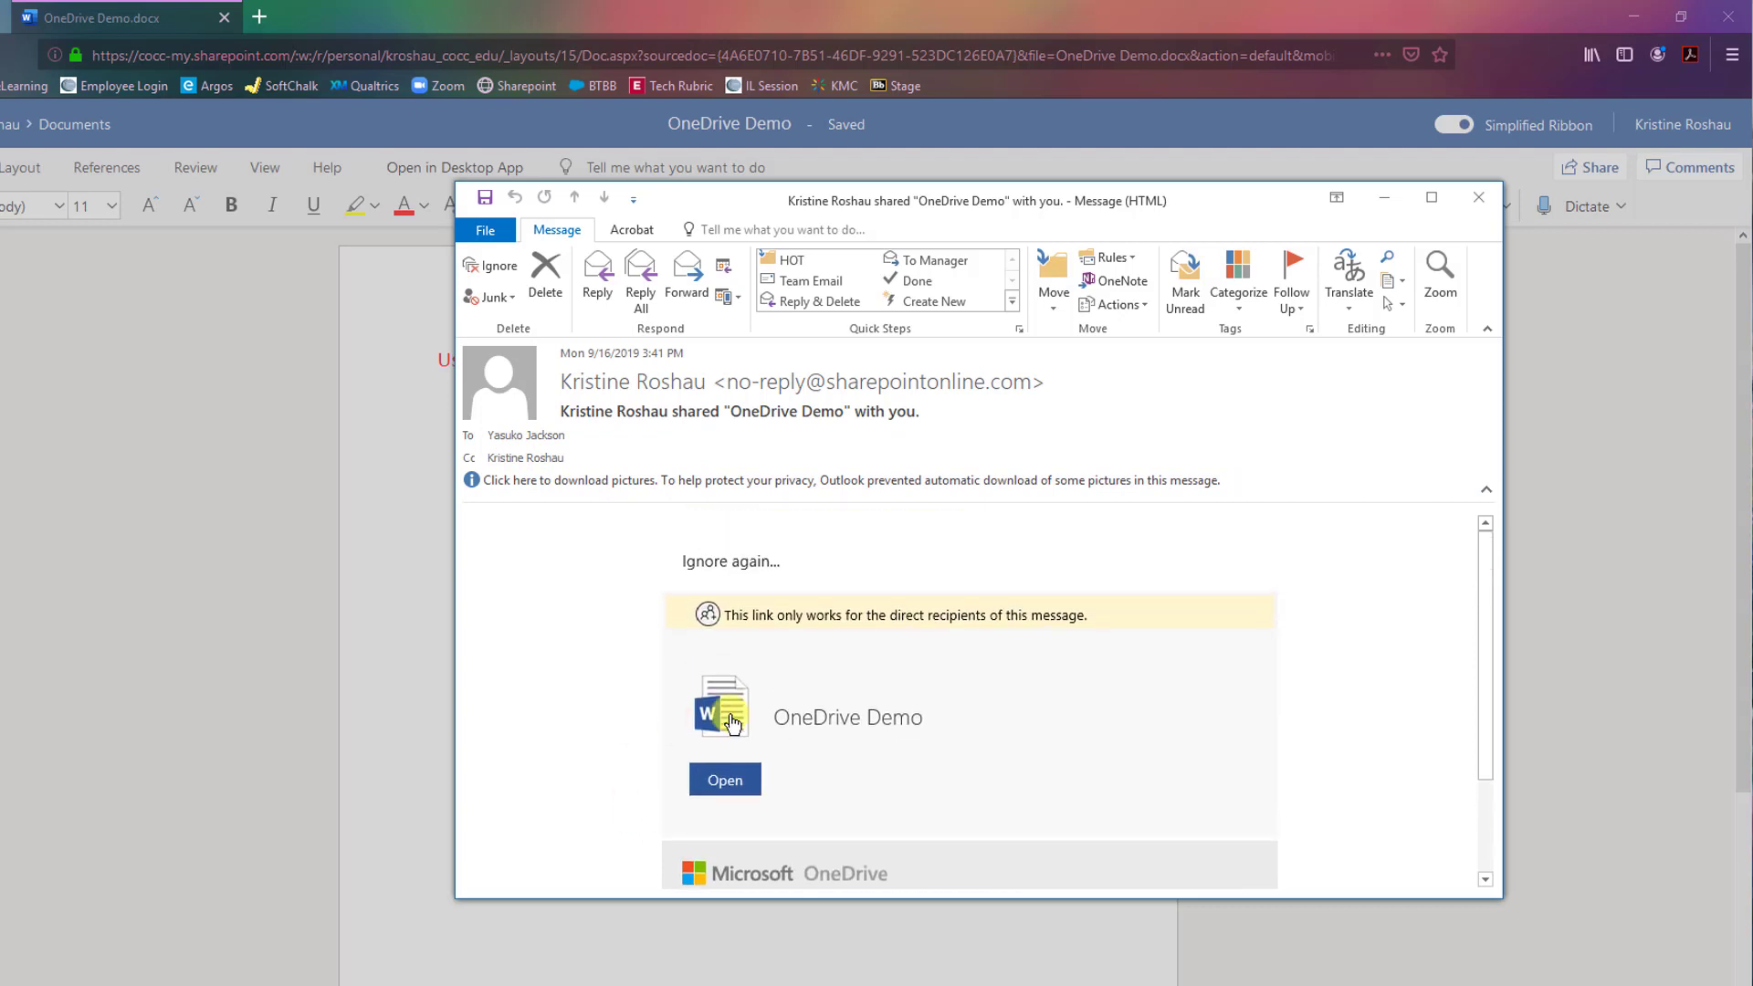
left_click(167, 719)
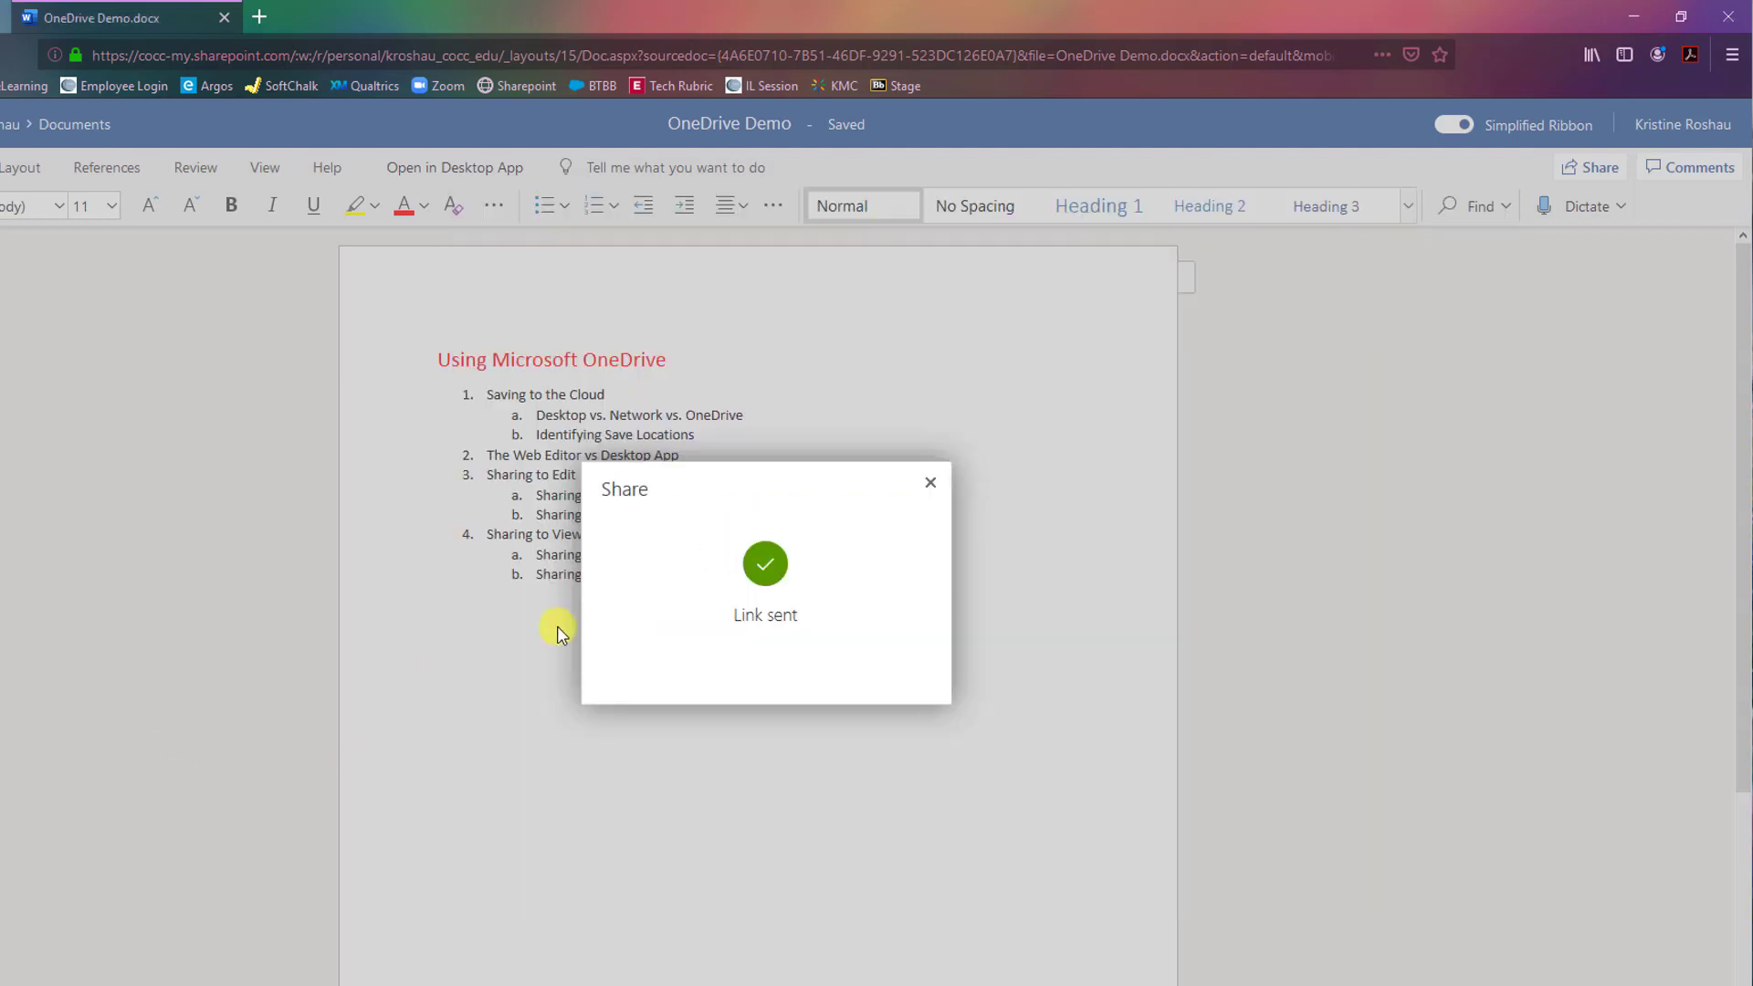
Close the Link sent confirmation and reopen the Share dialog for OneDrive Demo.
left_click(931, 482)
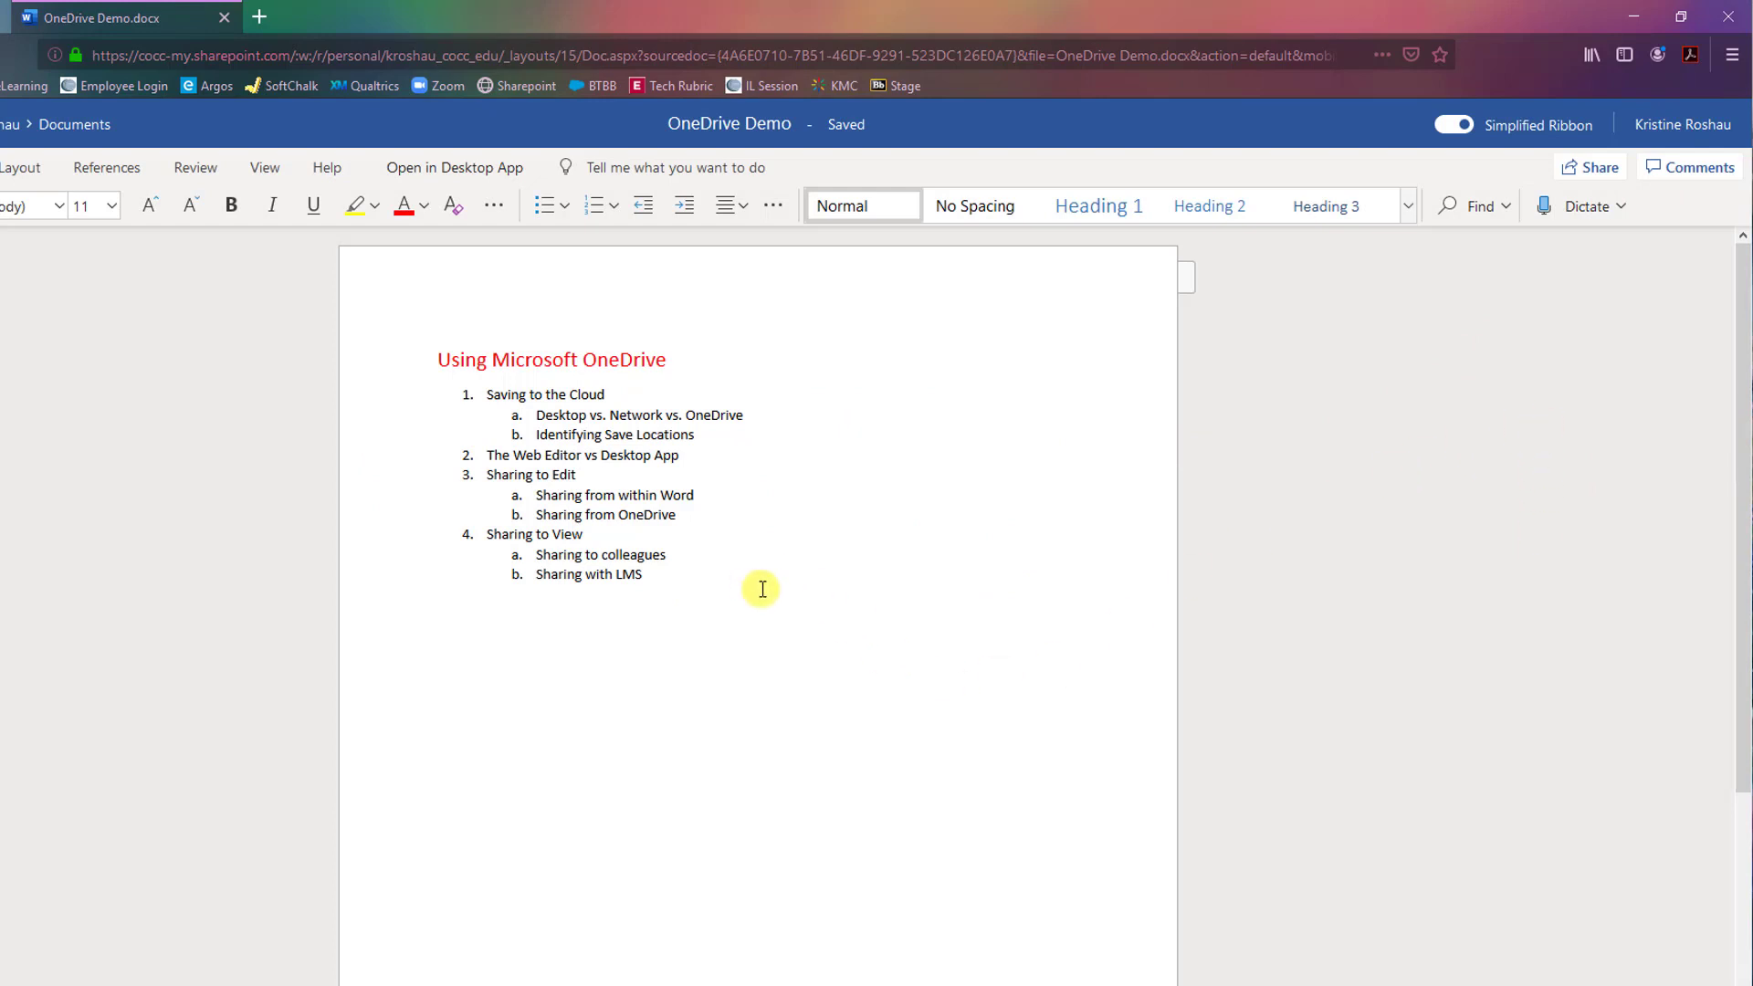
mouse_move(493, 963)
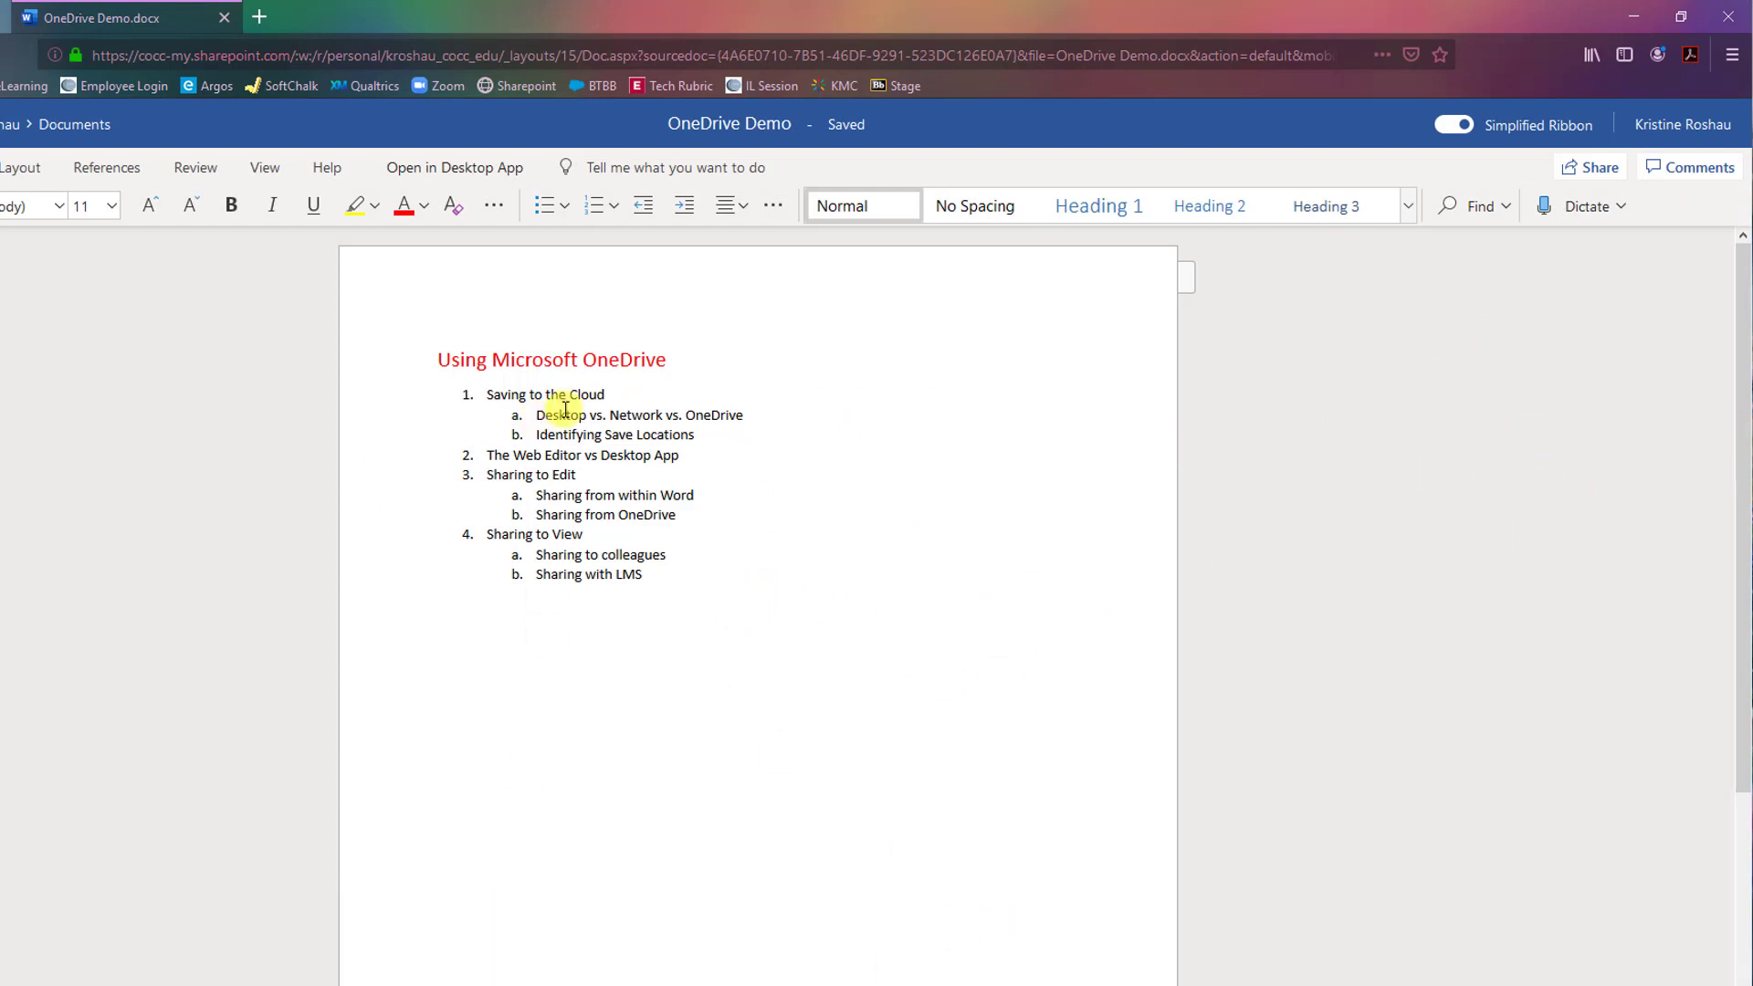
left_click_drag(458, 364, 650, 575)
left_click(728, 566)
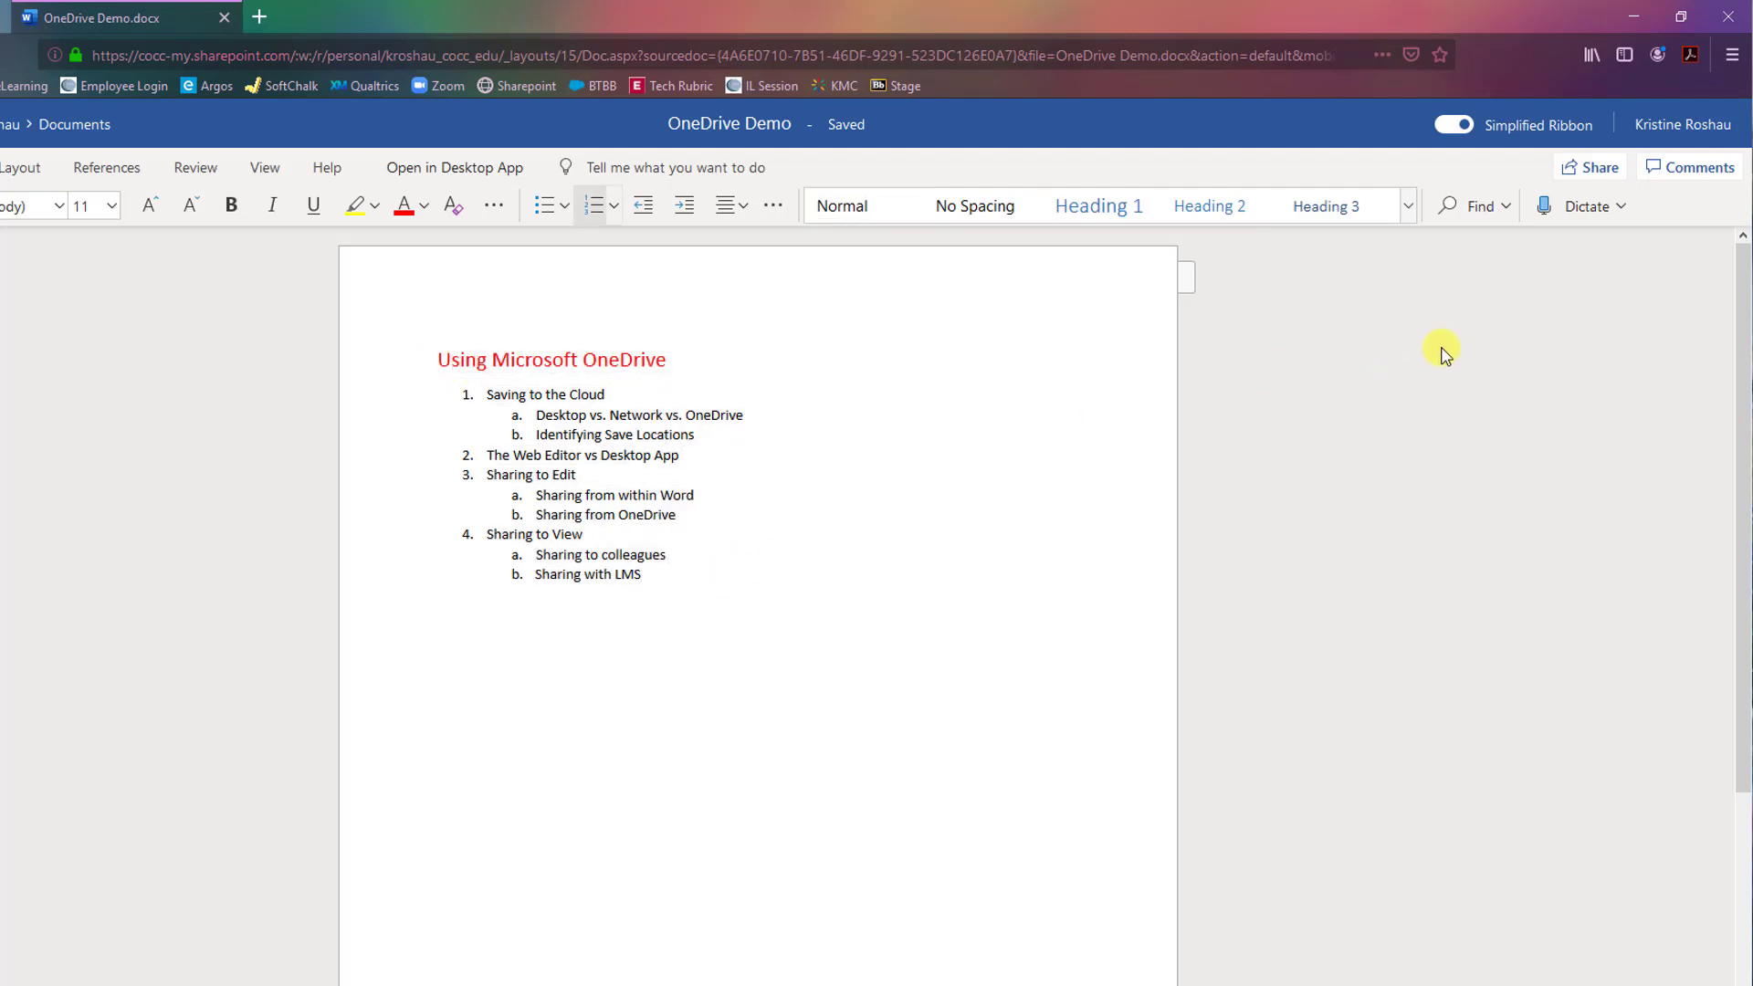
left_click(1595, 168)
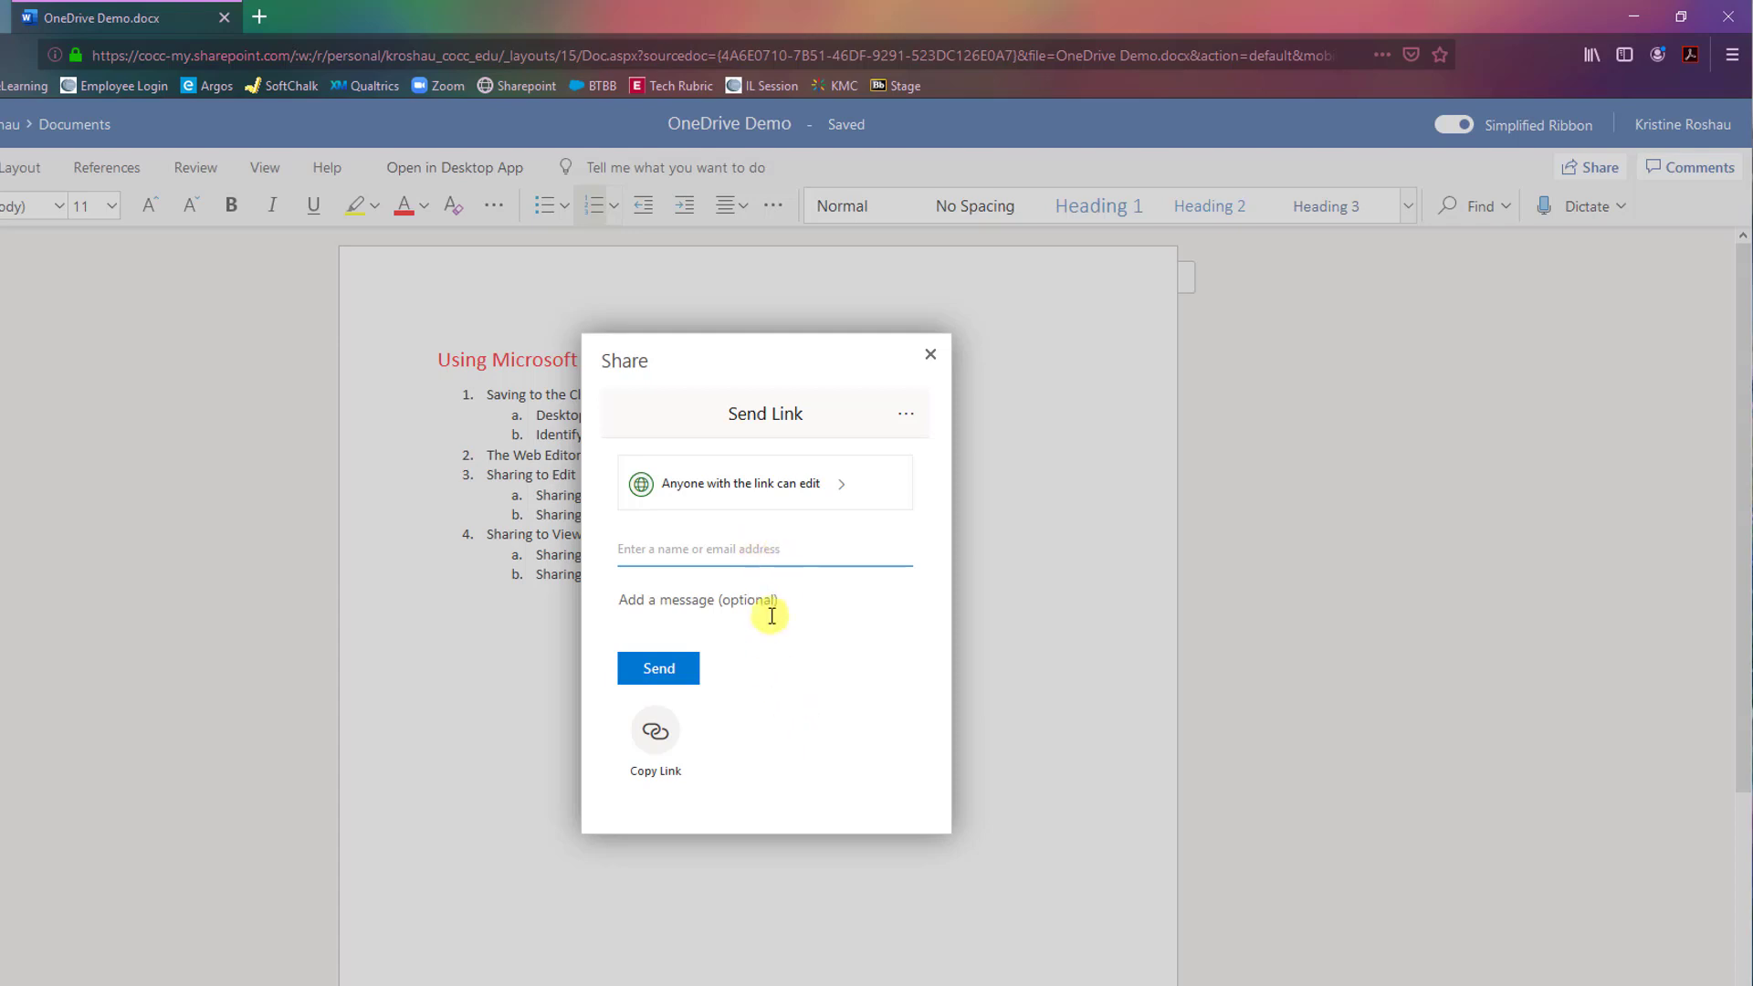
Copy the 'Anyone with the link can edit' link, then close the Share dialog.
left_click(661, 758)
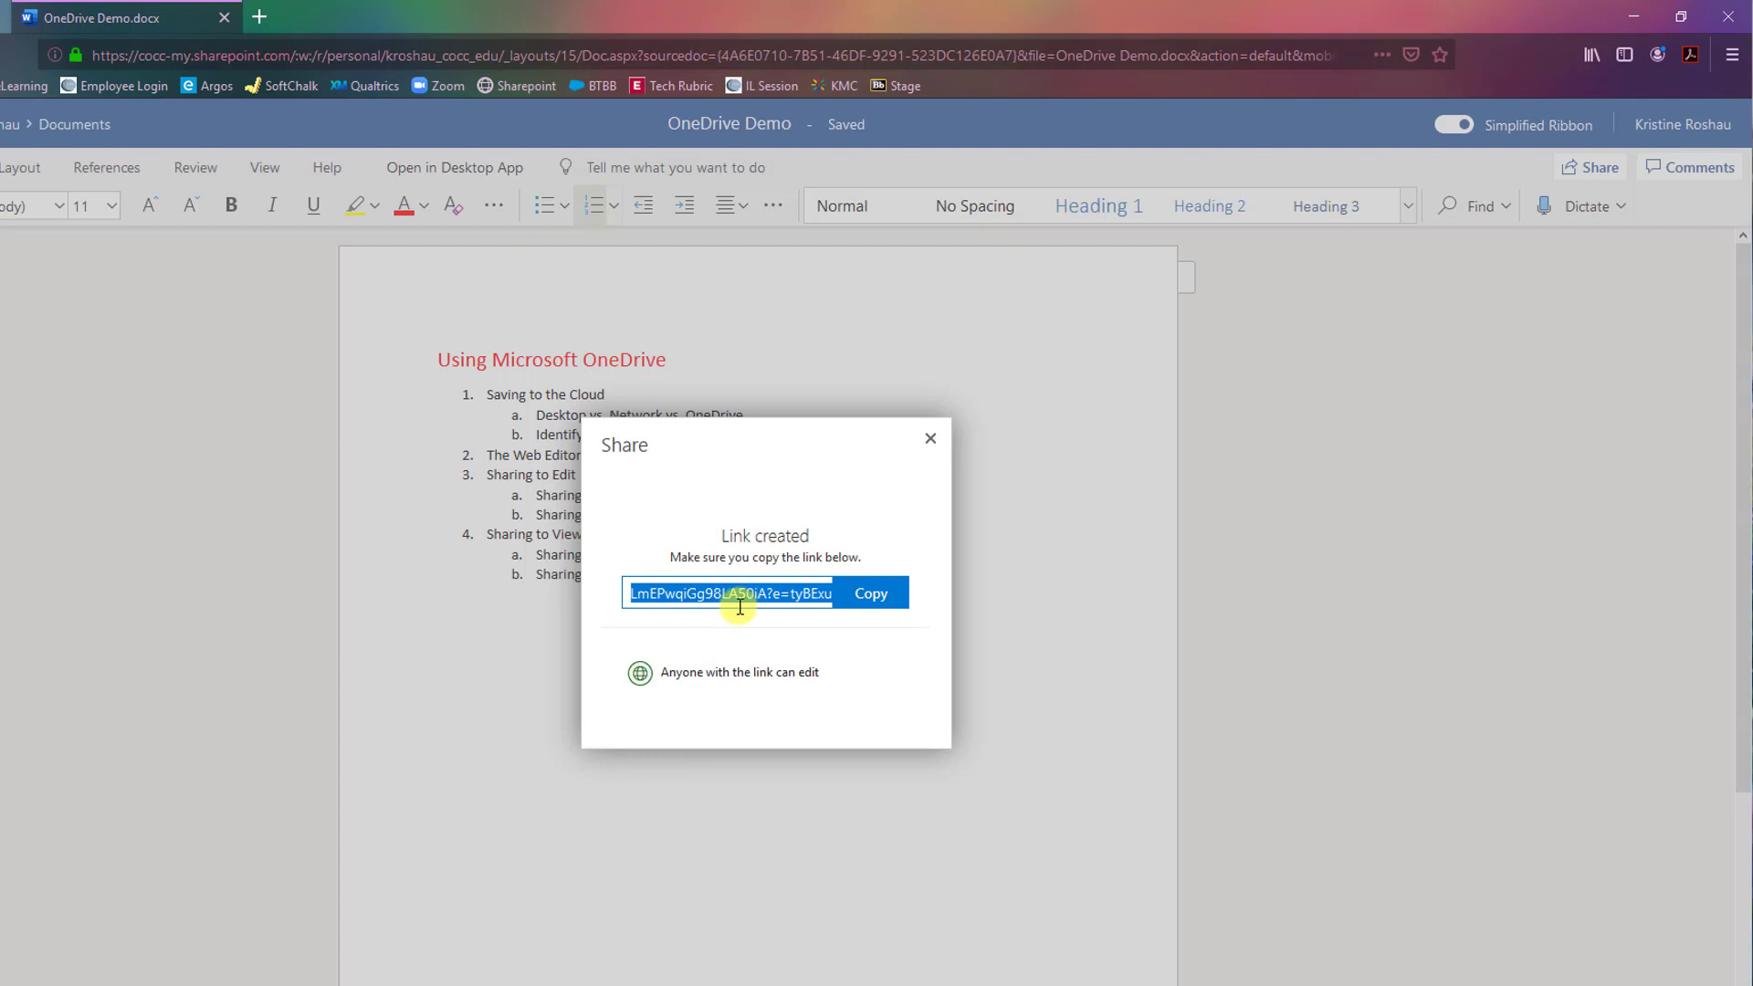
left_click(863, 594)
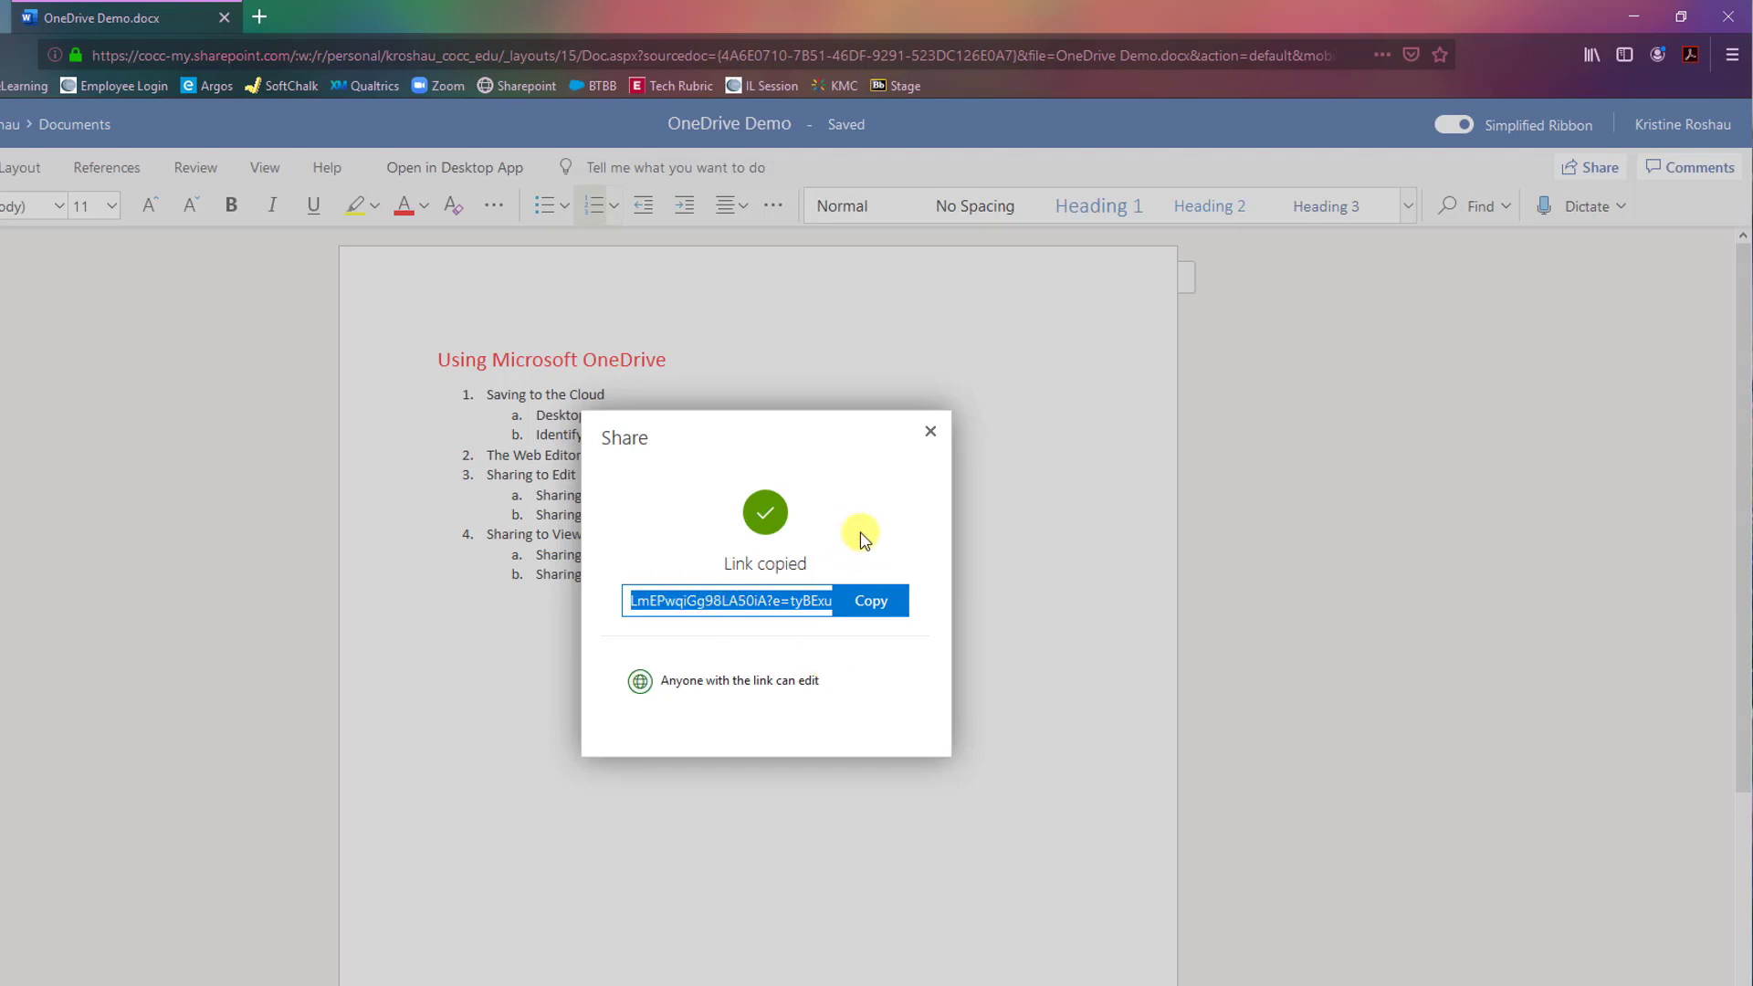
left_click(932, 435)
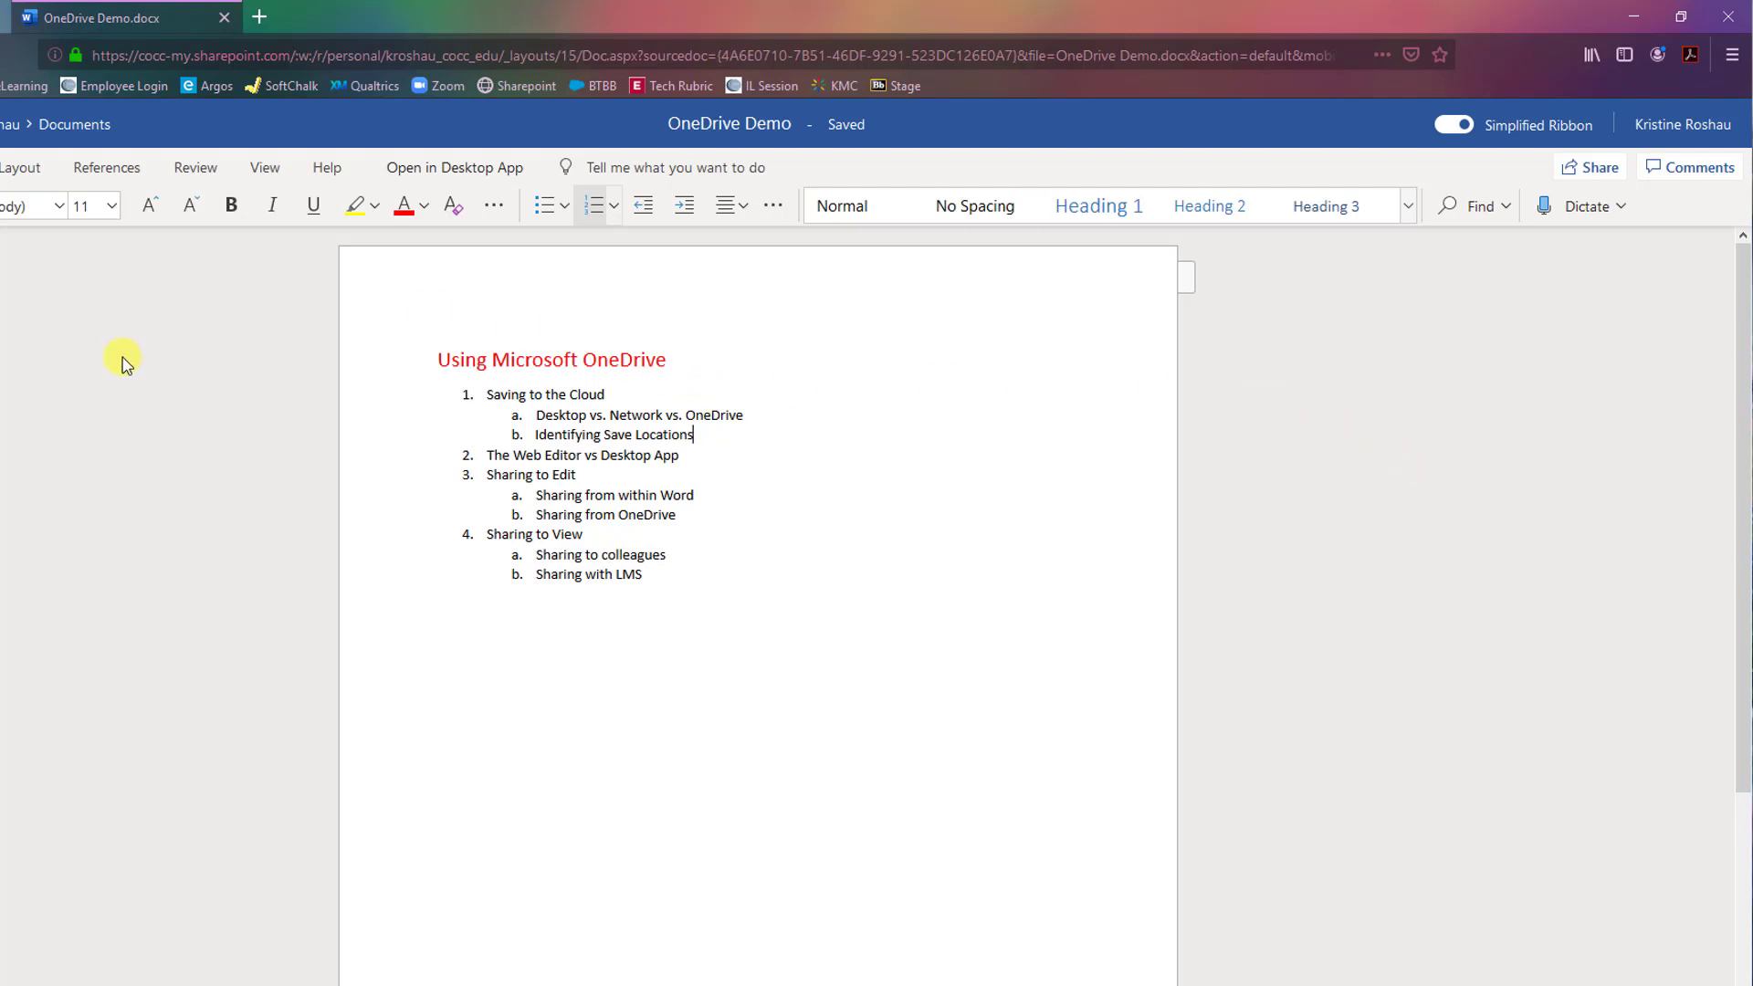
Open OneDrive Demo in desktop Word and dismiss the co-editing notice.
left_click(454, 172)
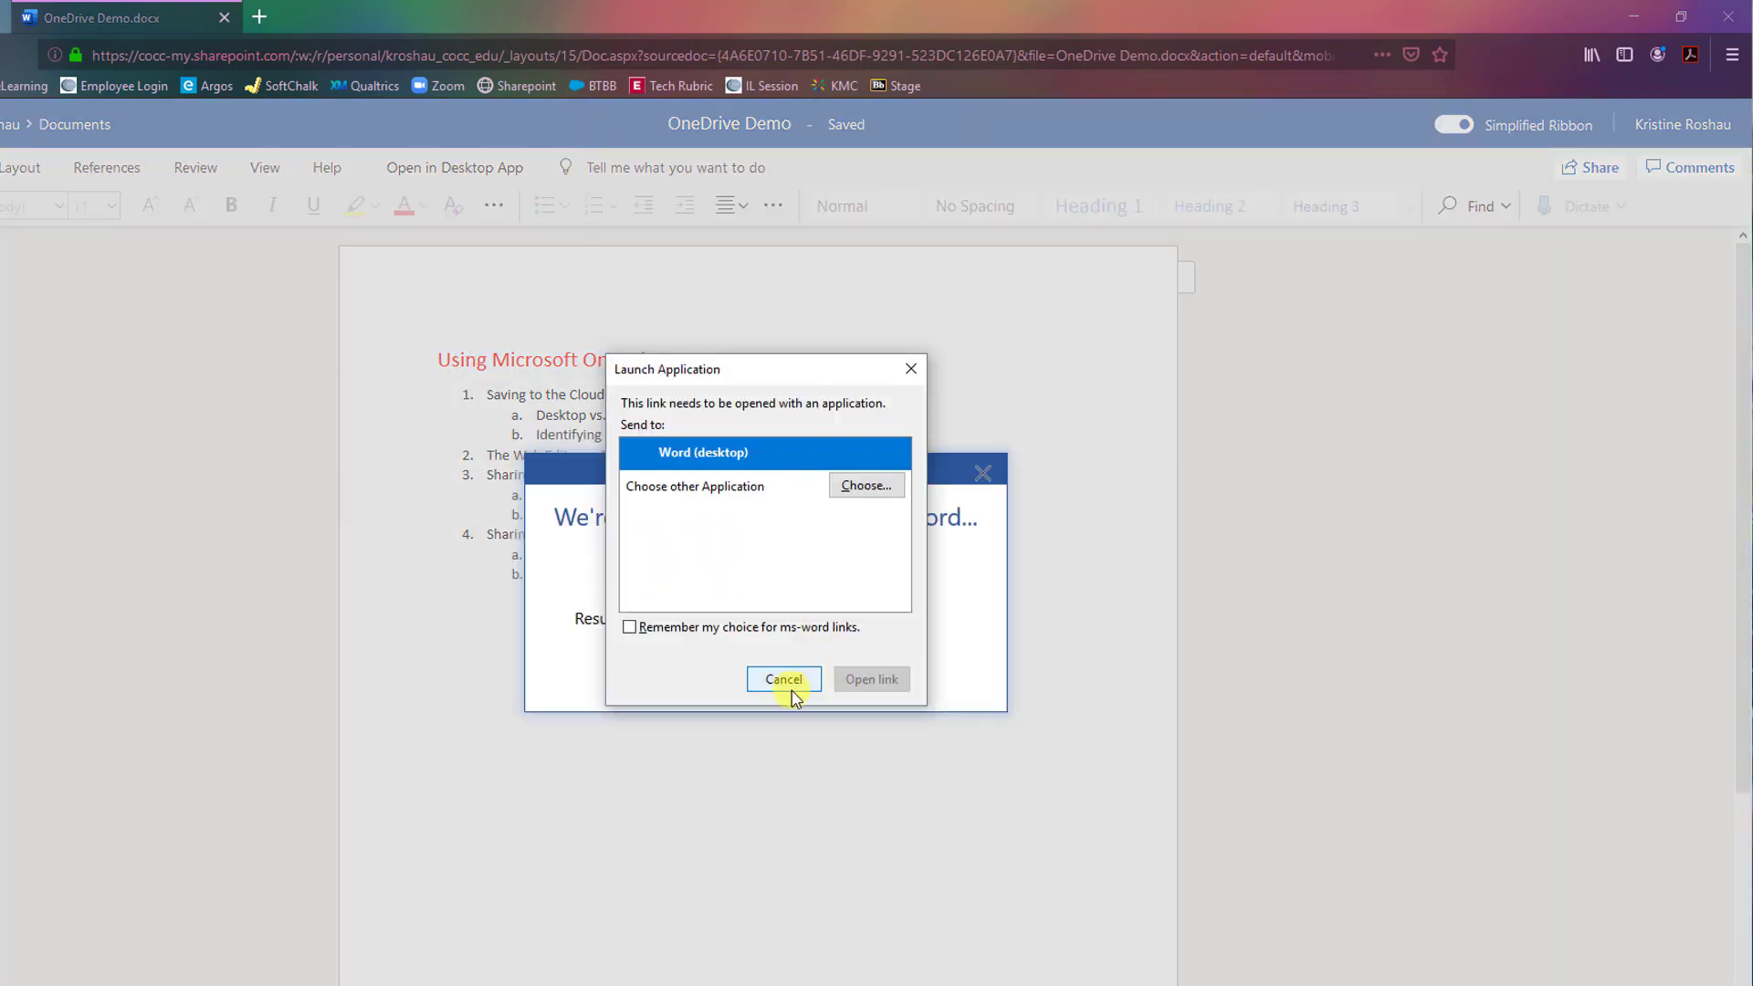
left_click(868, 676)
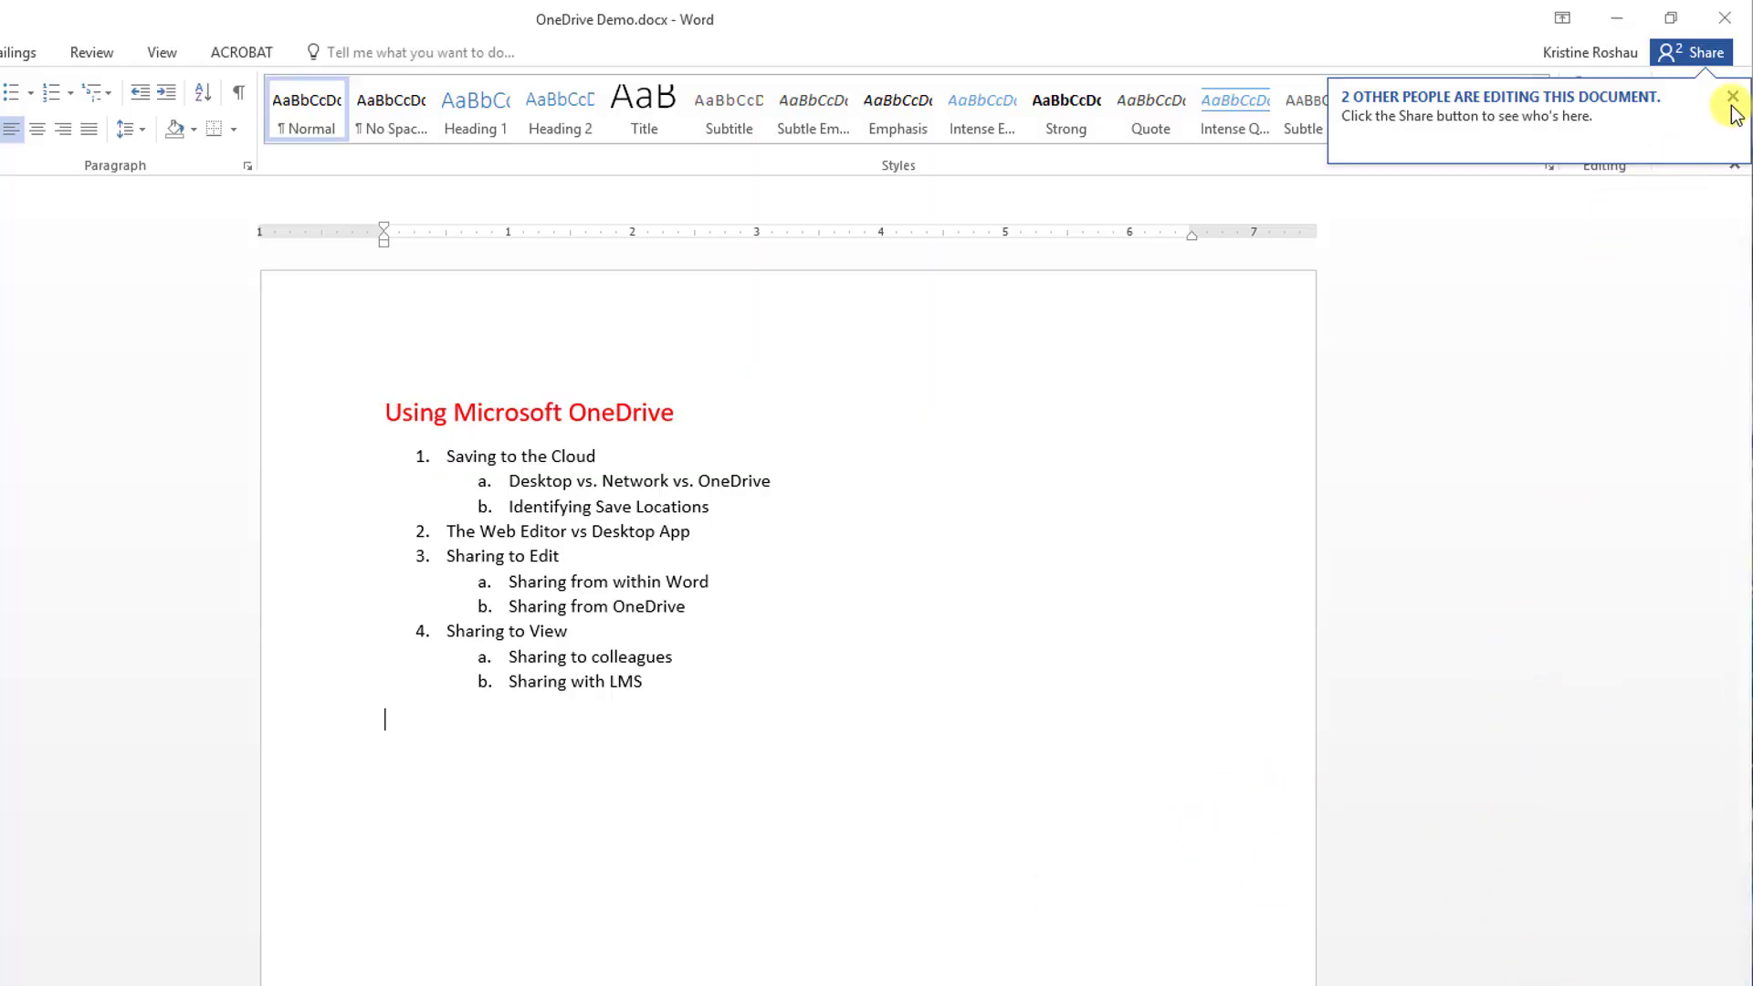
left_click(1733, 96)
left_click(1578, 500)
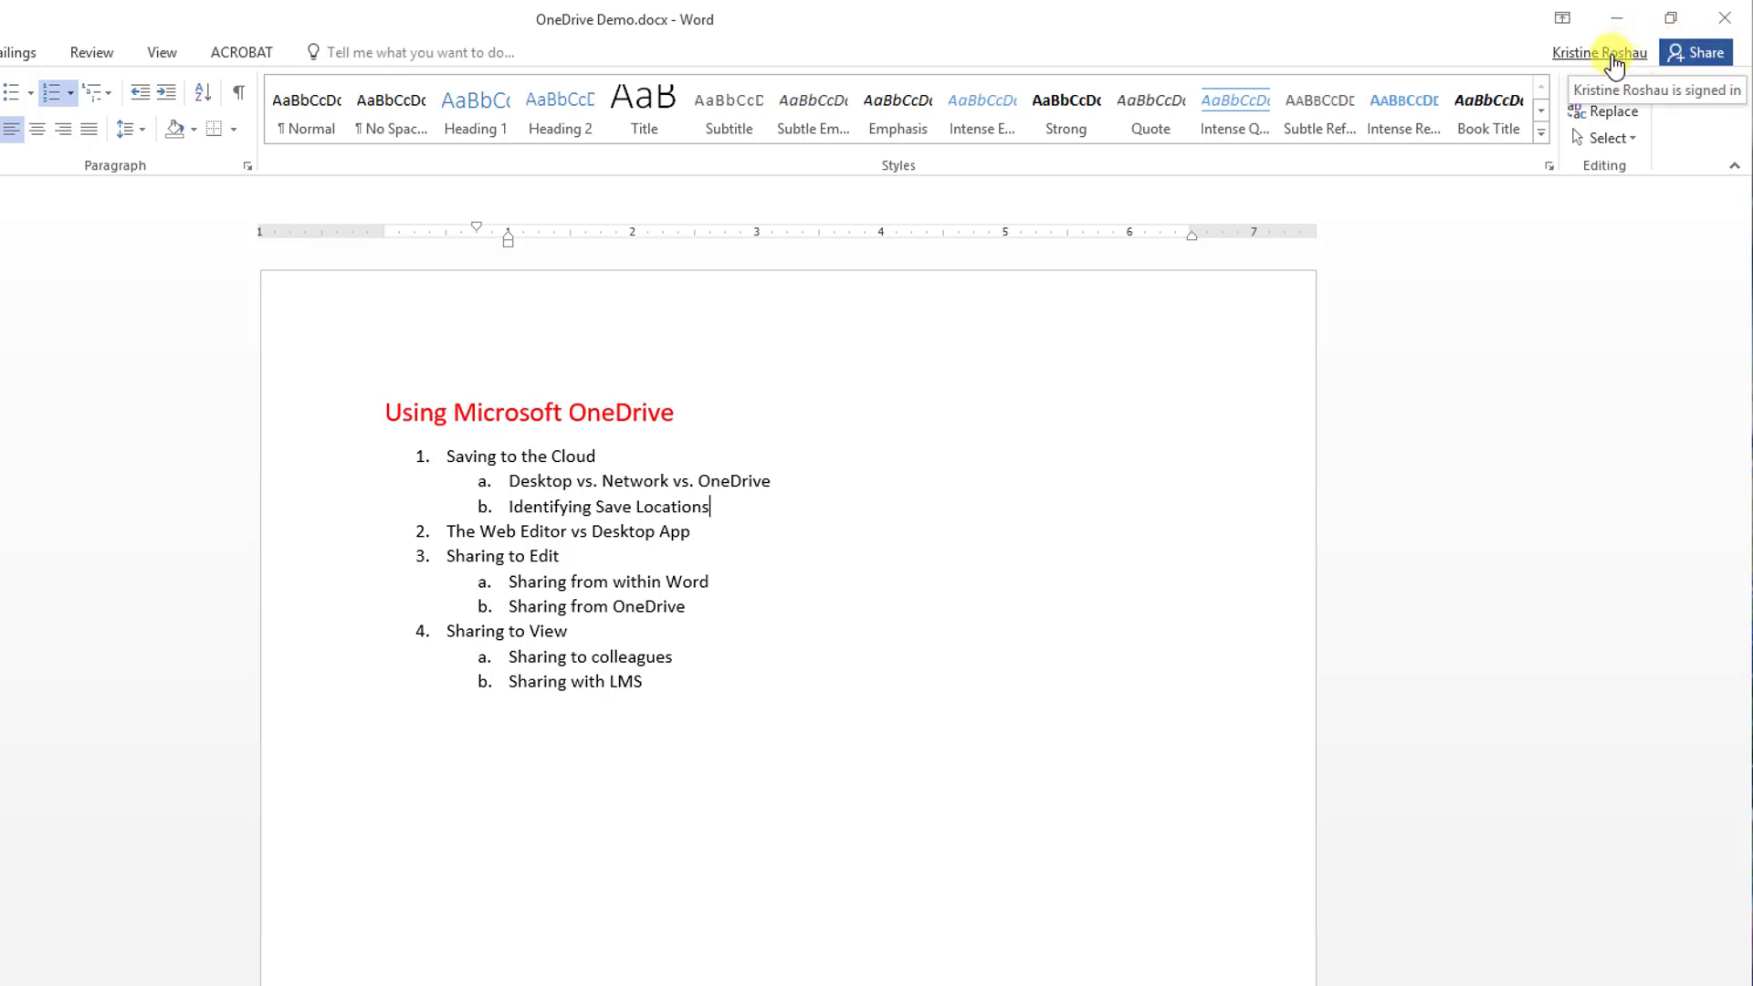
Open the Share pane and view the shared colleague's access options without changing them.
left_click(1707, 53)
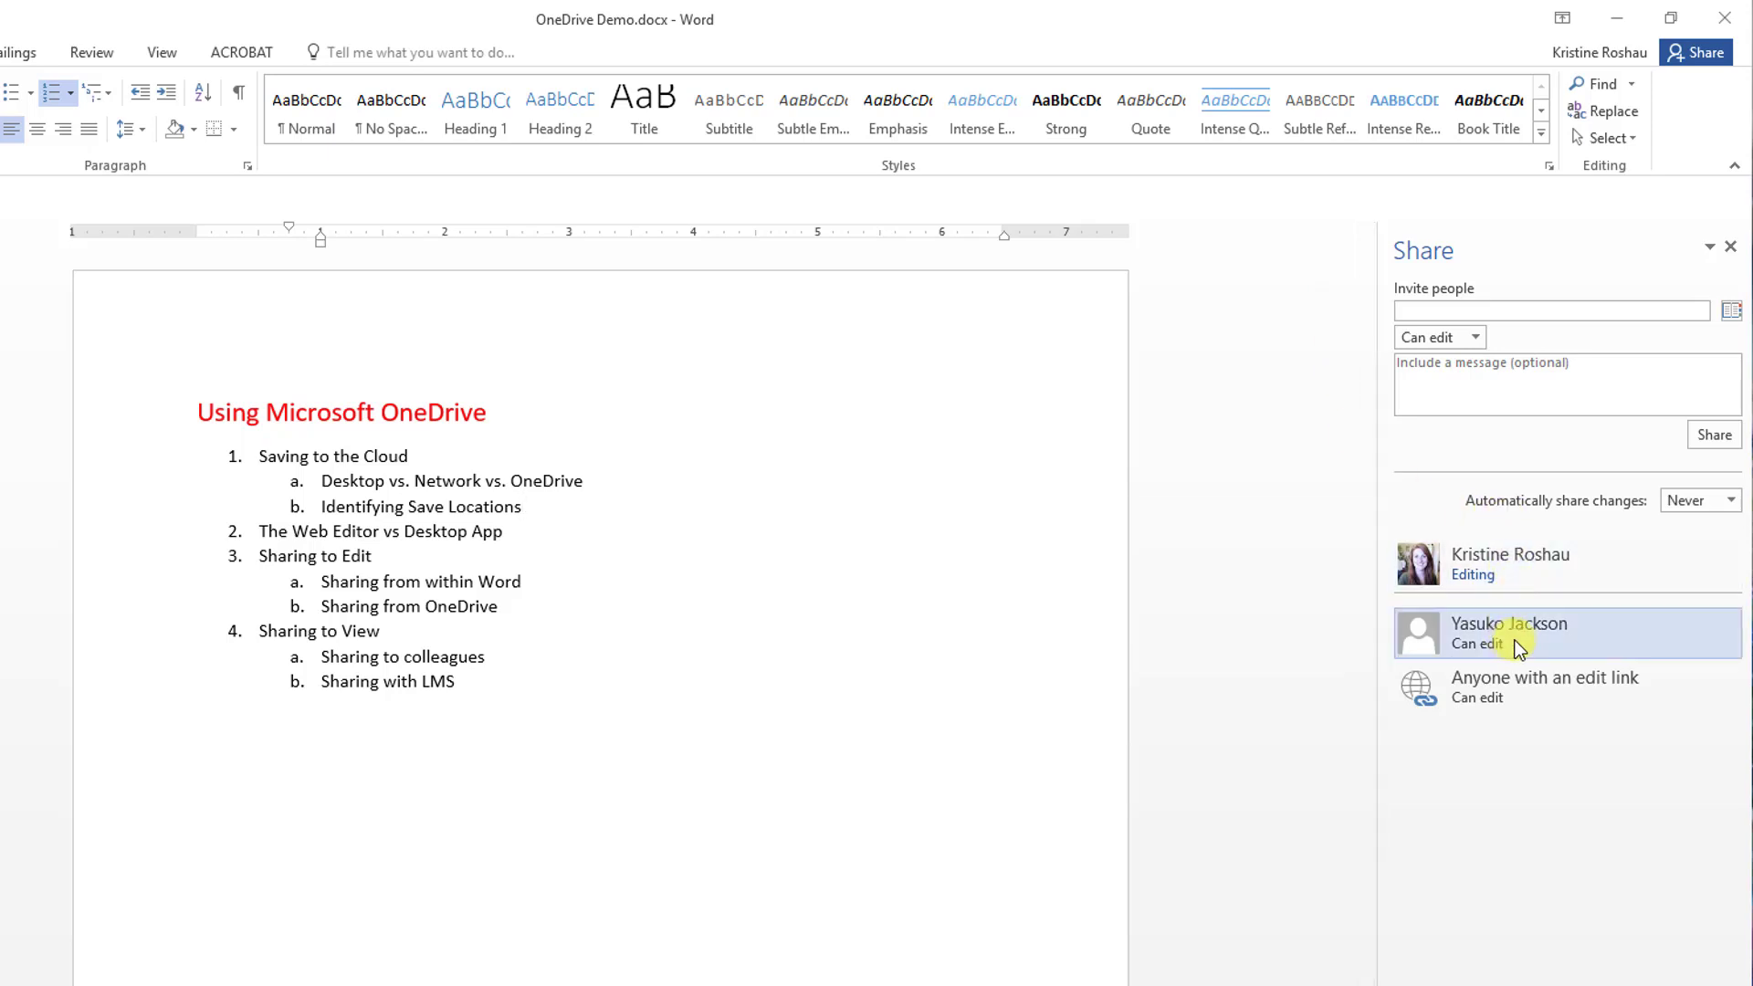
mouse_move(1550, 637)
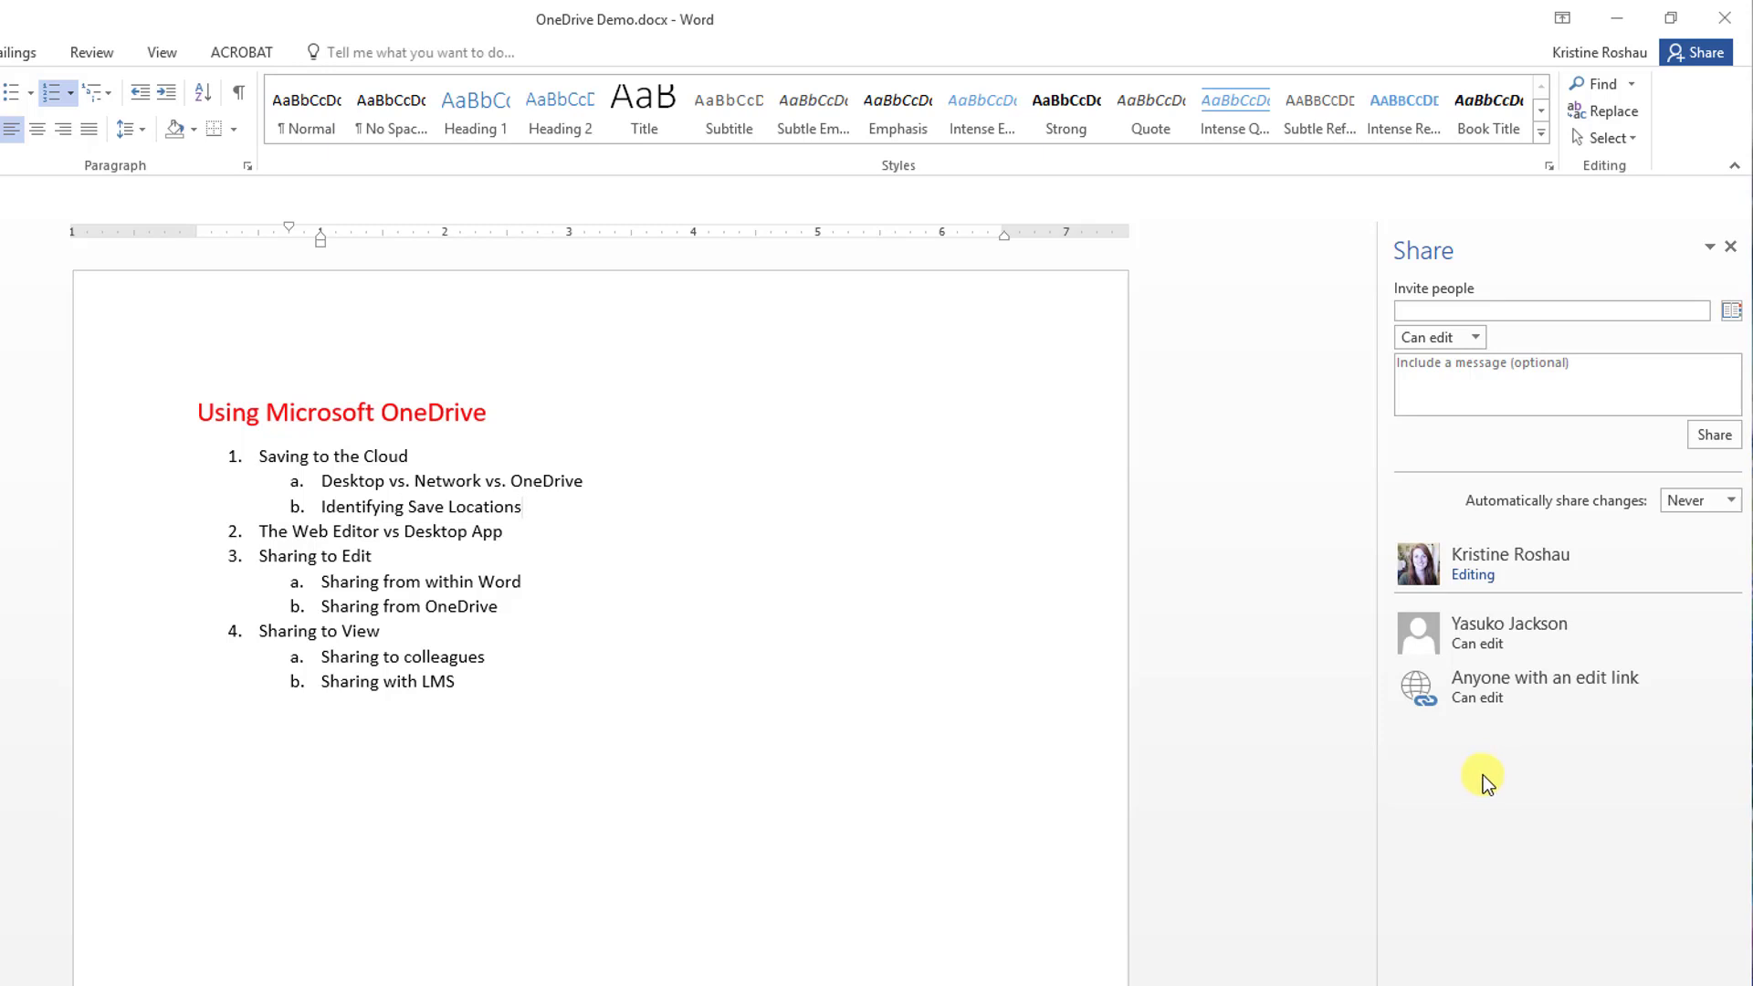
right_click(1504, 637)
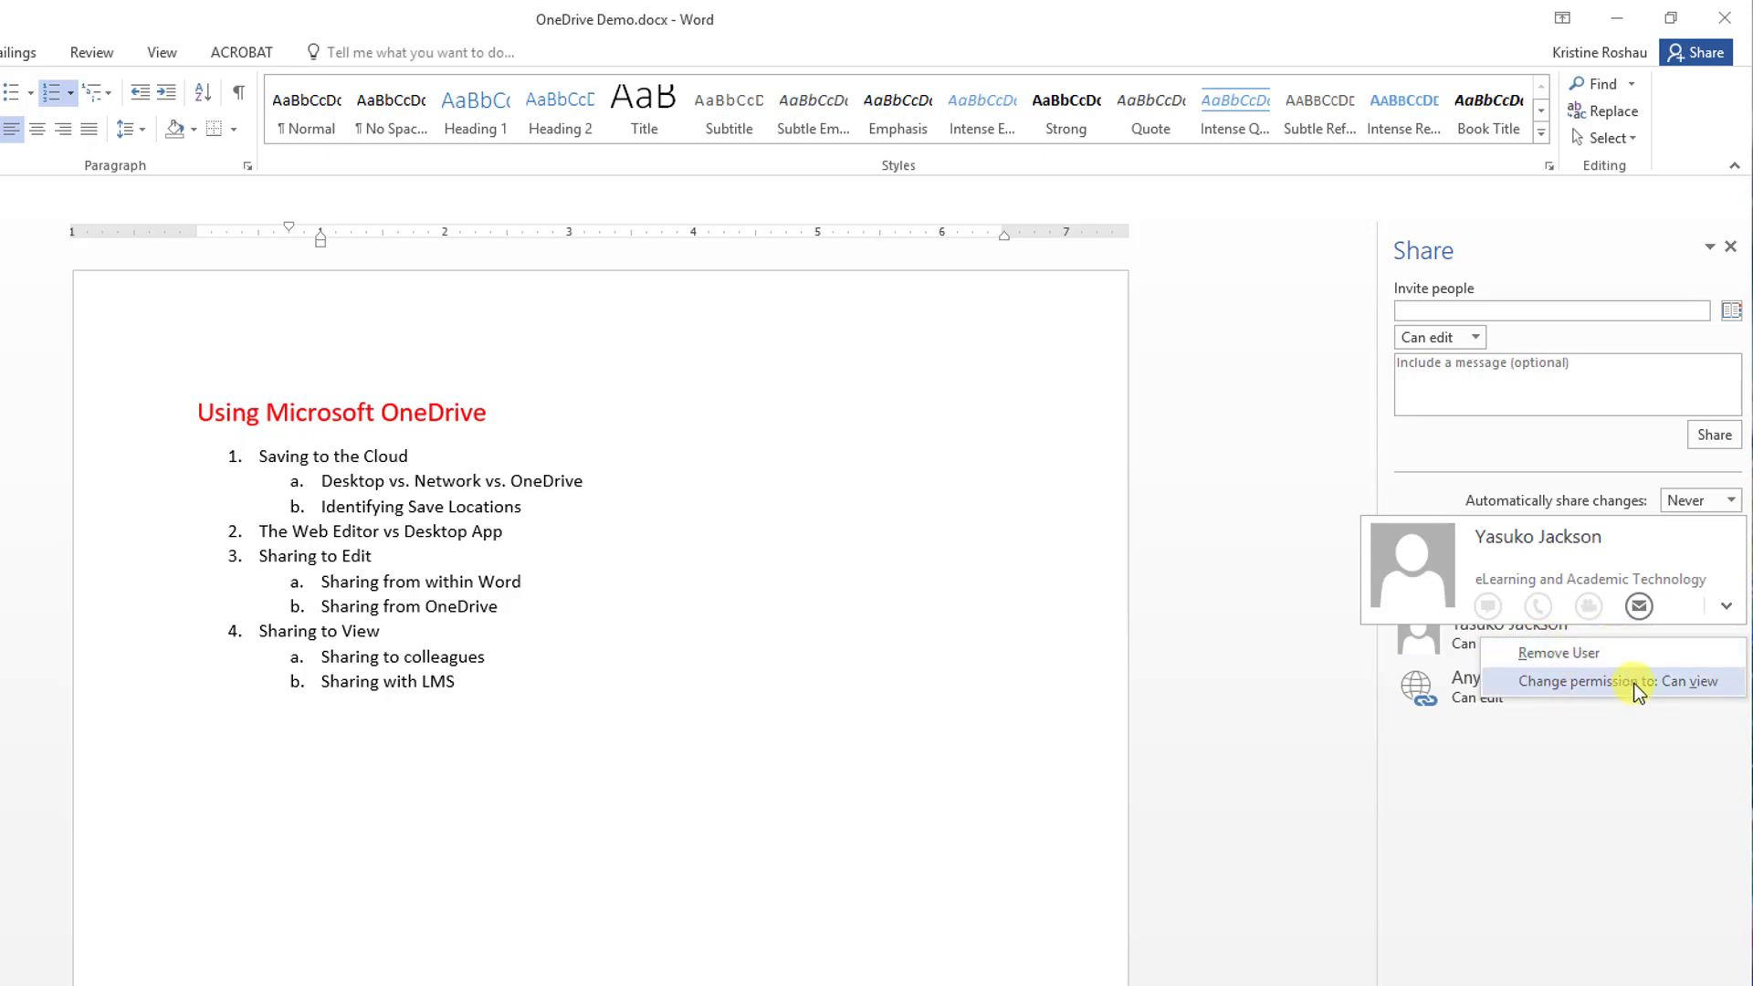
left_click(1629, 807)
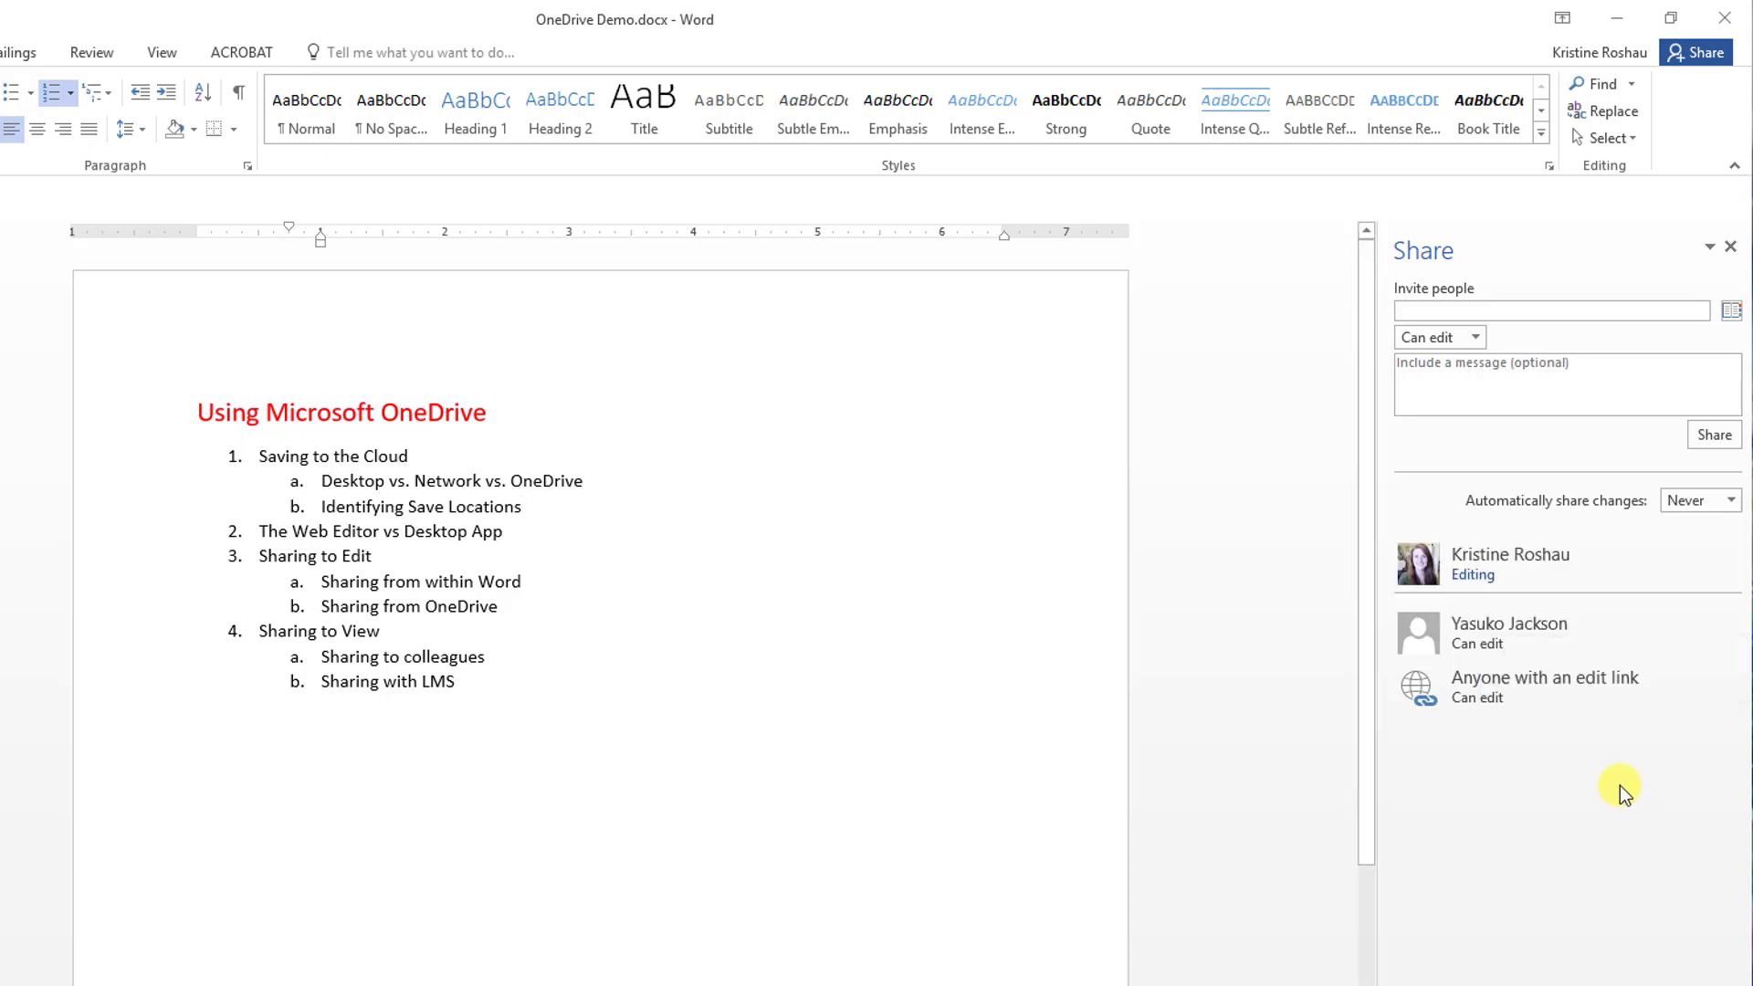
mouse_move(1531, 630)
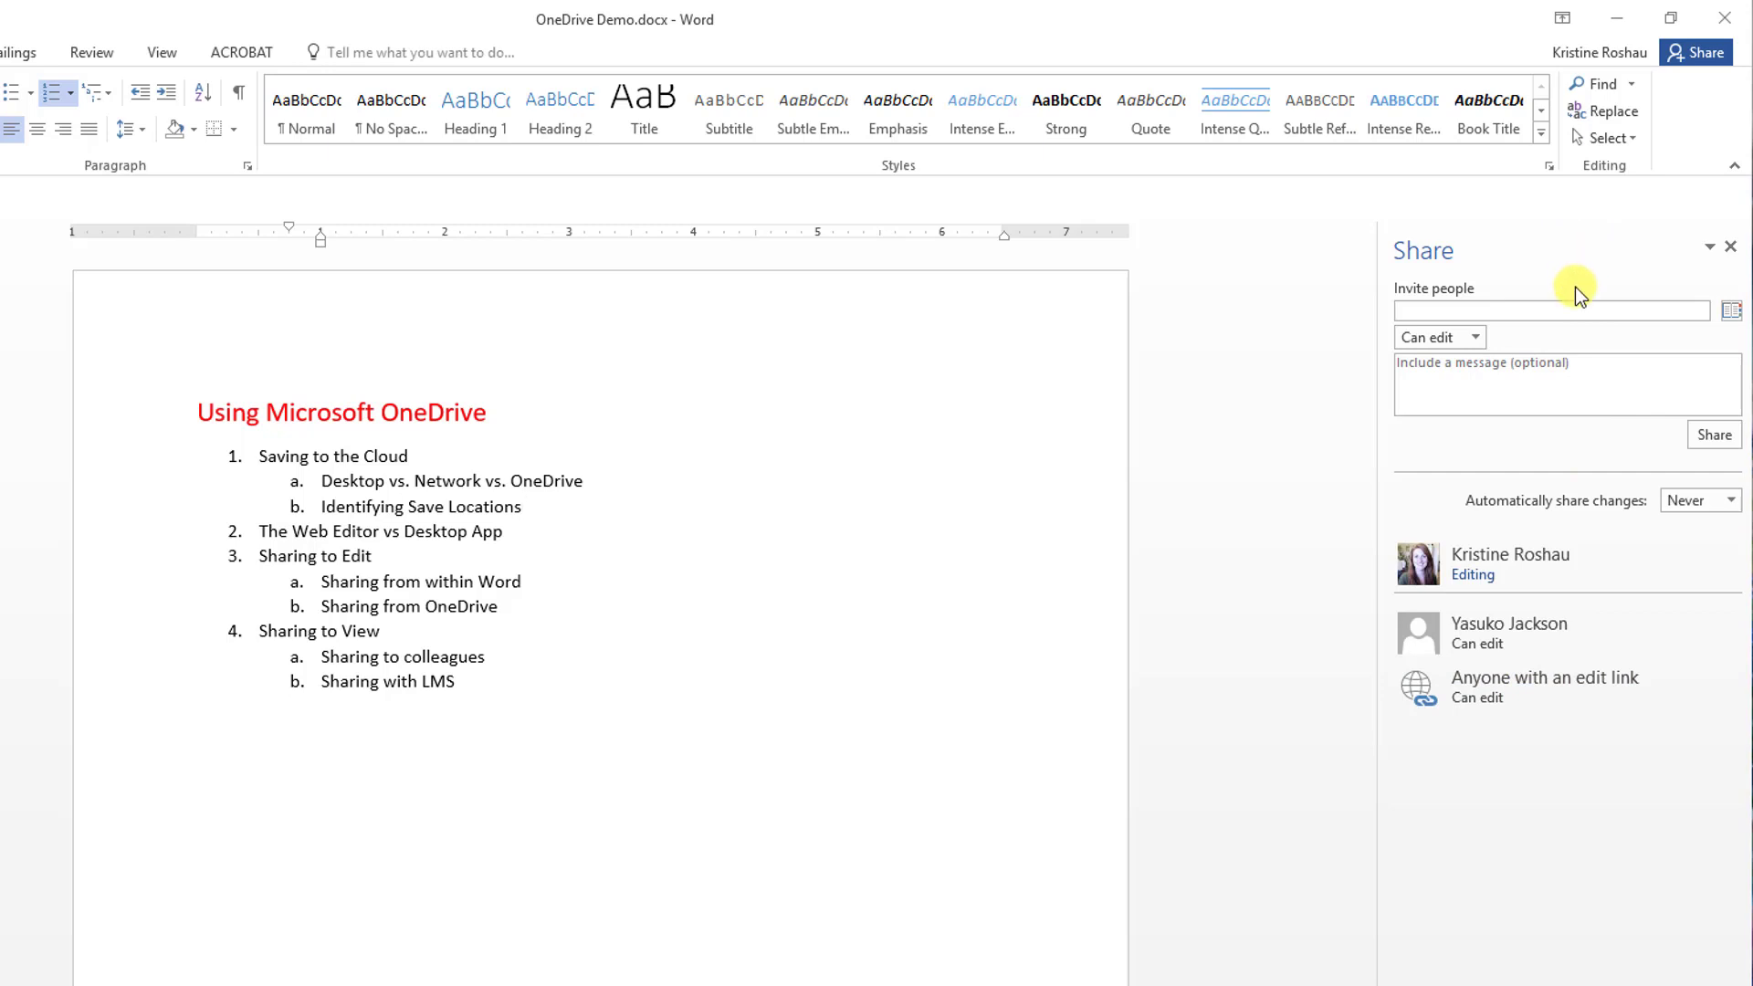
Invite a colleague found by name in the address book, keeping Can edit permission.
left_click(1732, 313)
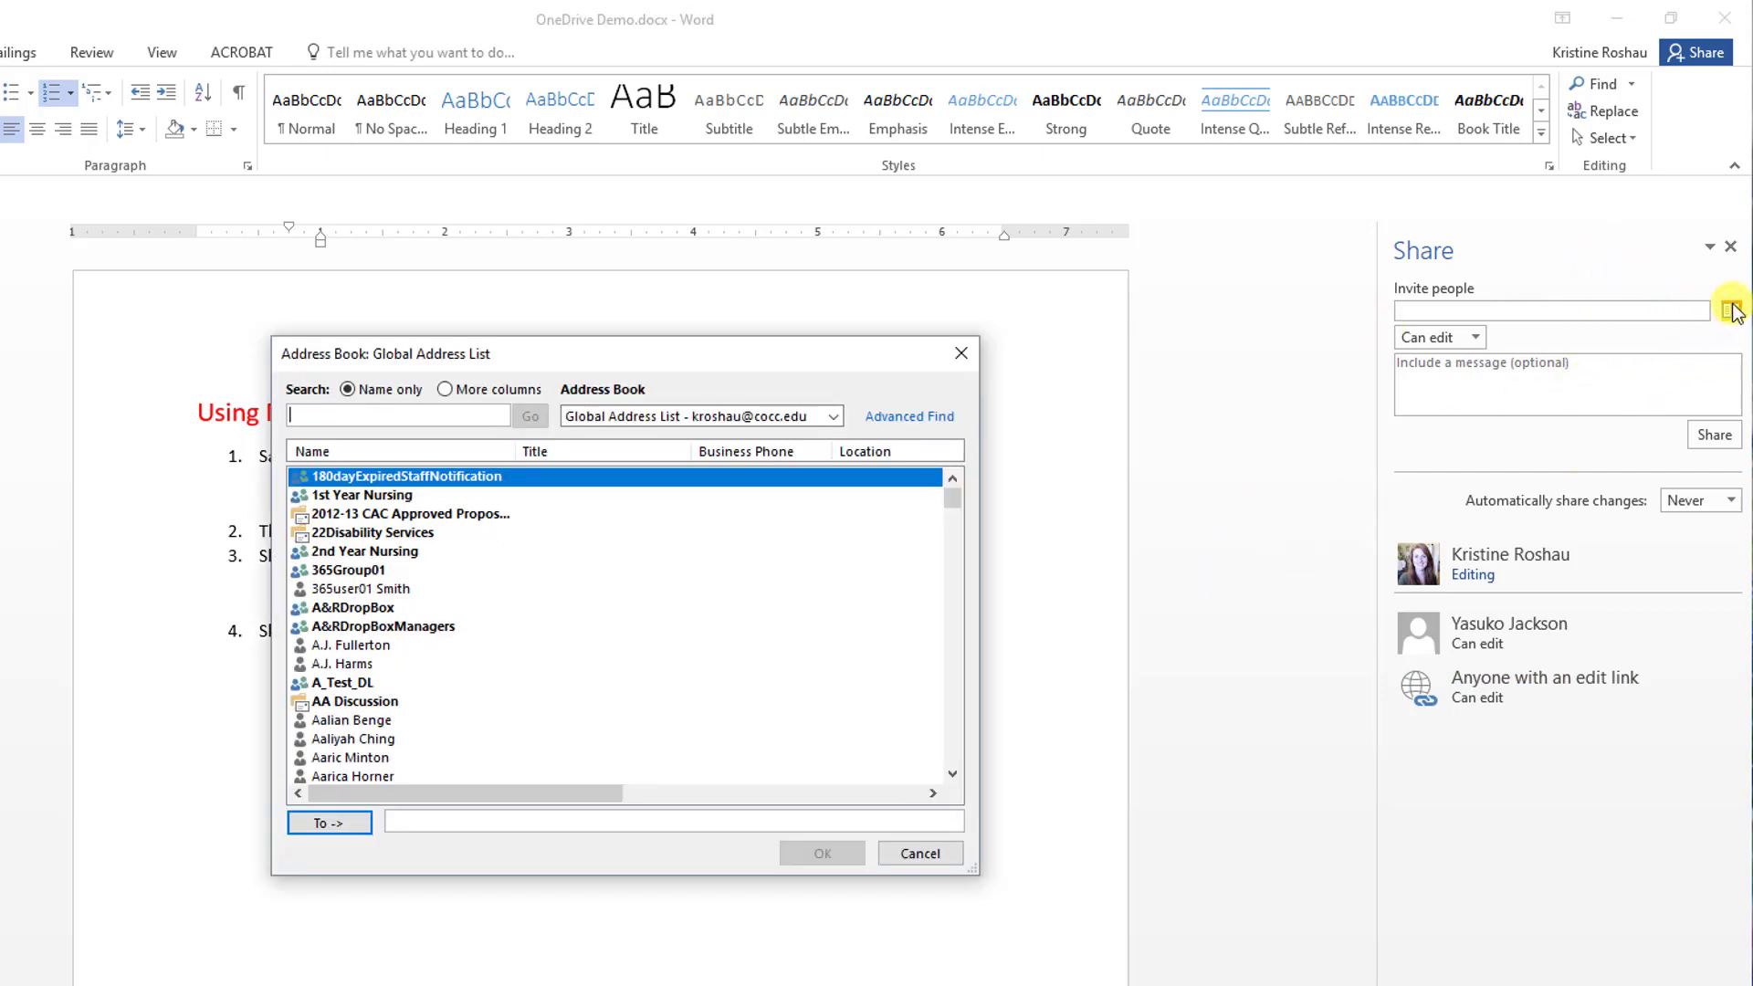
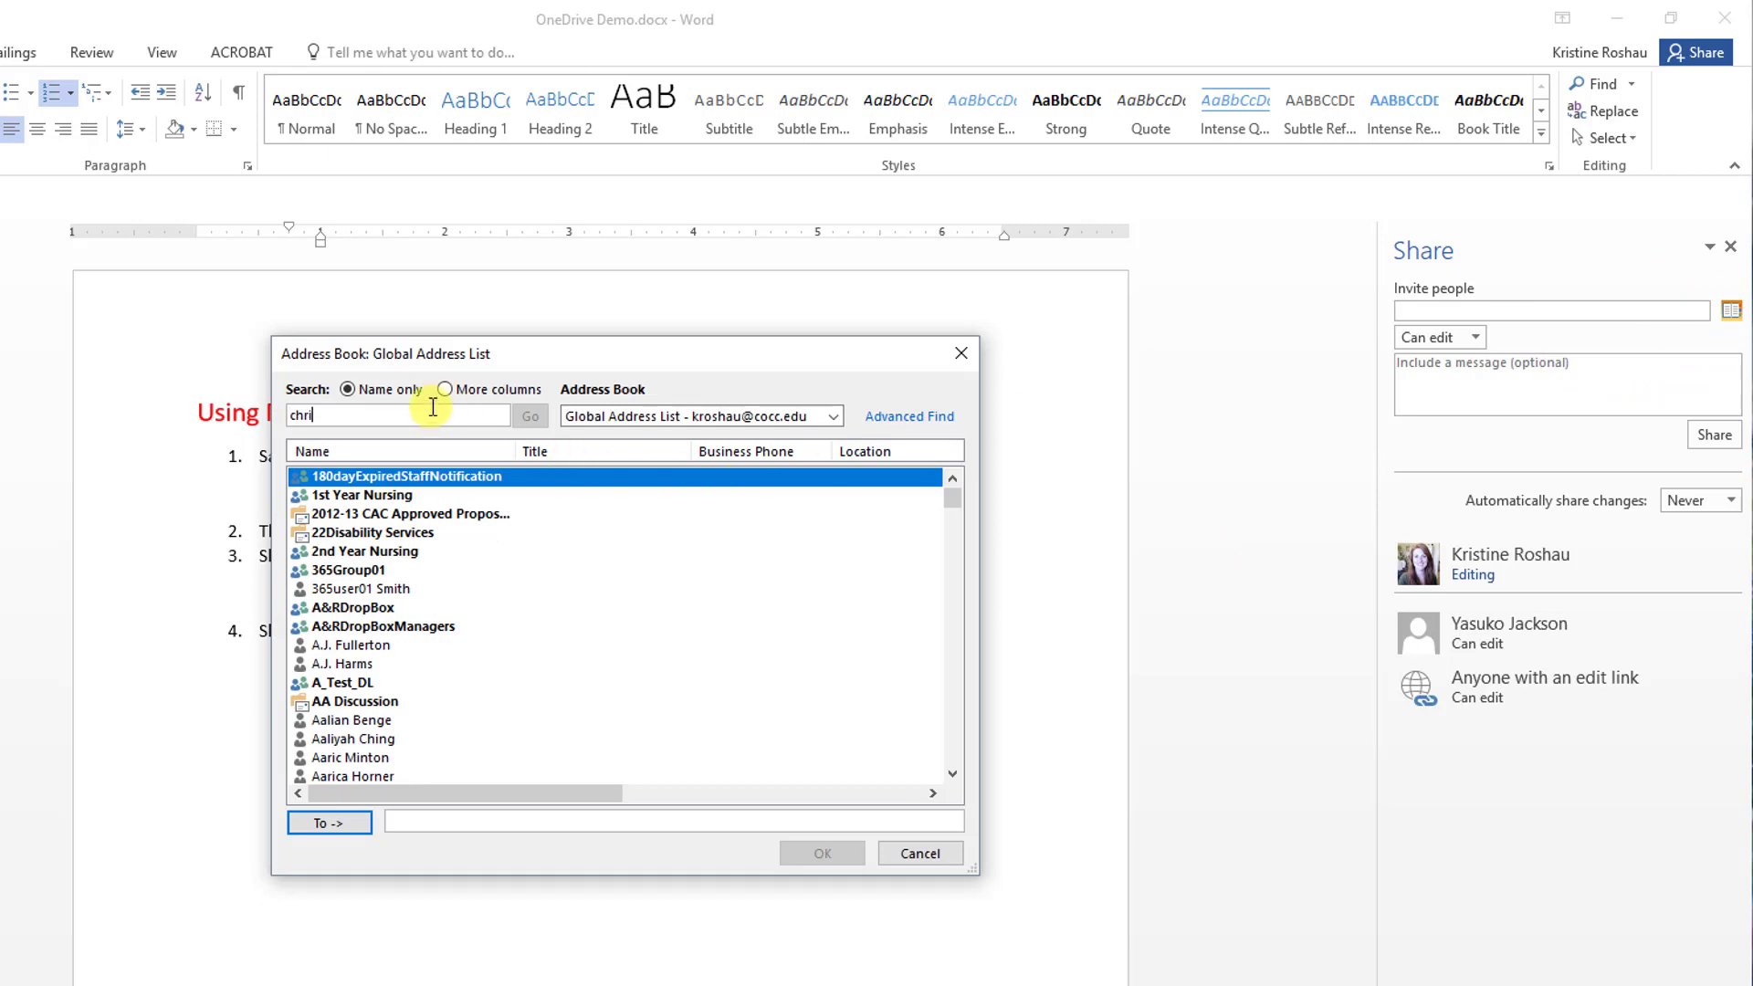
left_click(329, 822)
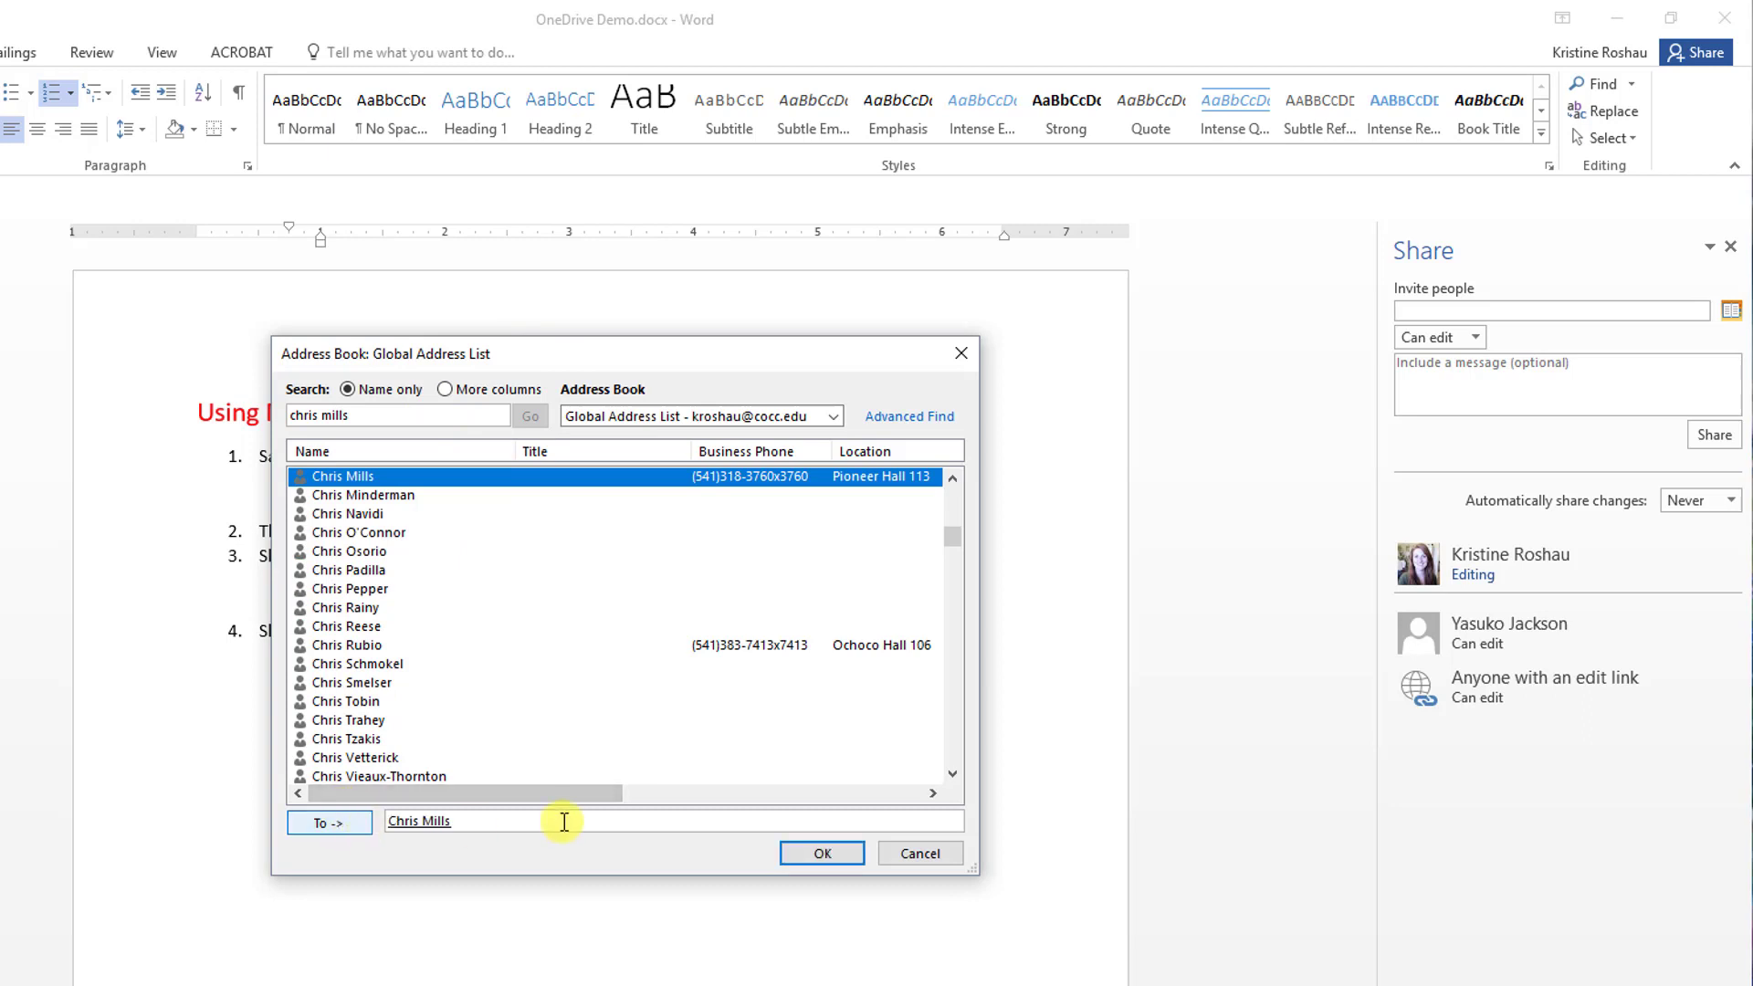
left_click(826, 854)
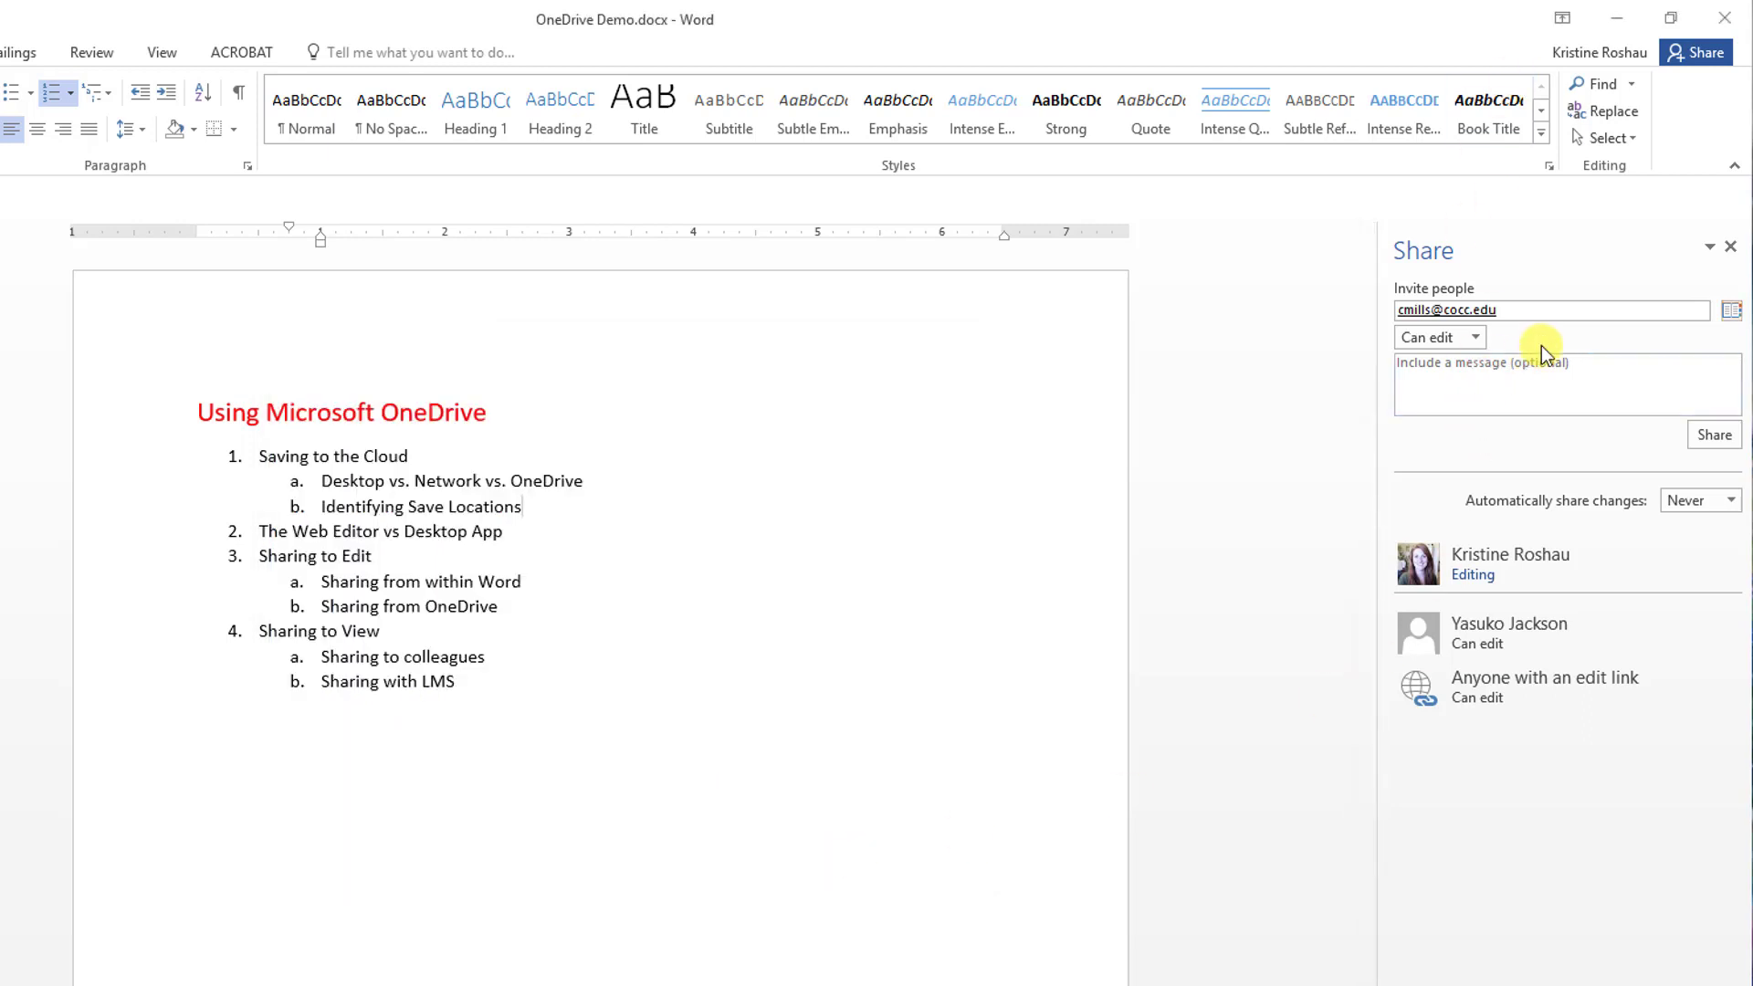
left_click(1478, 338)
left_click(1477, 338)
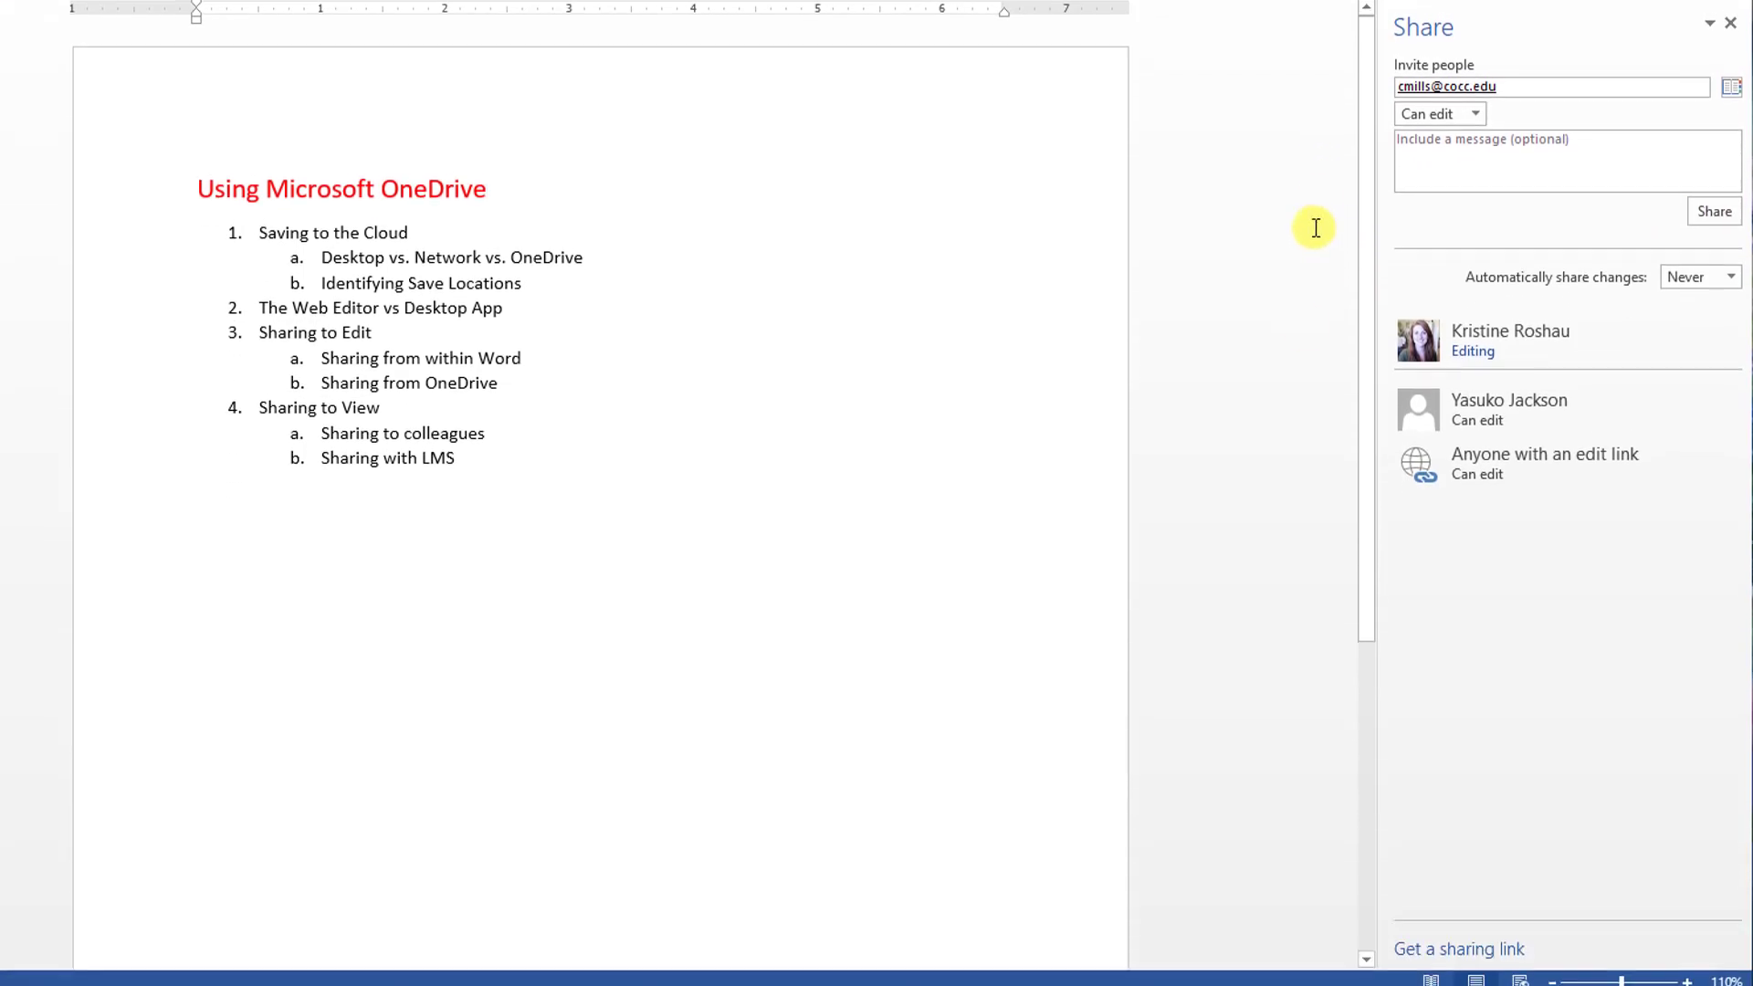
left_click(1498, 939)
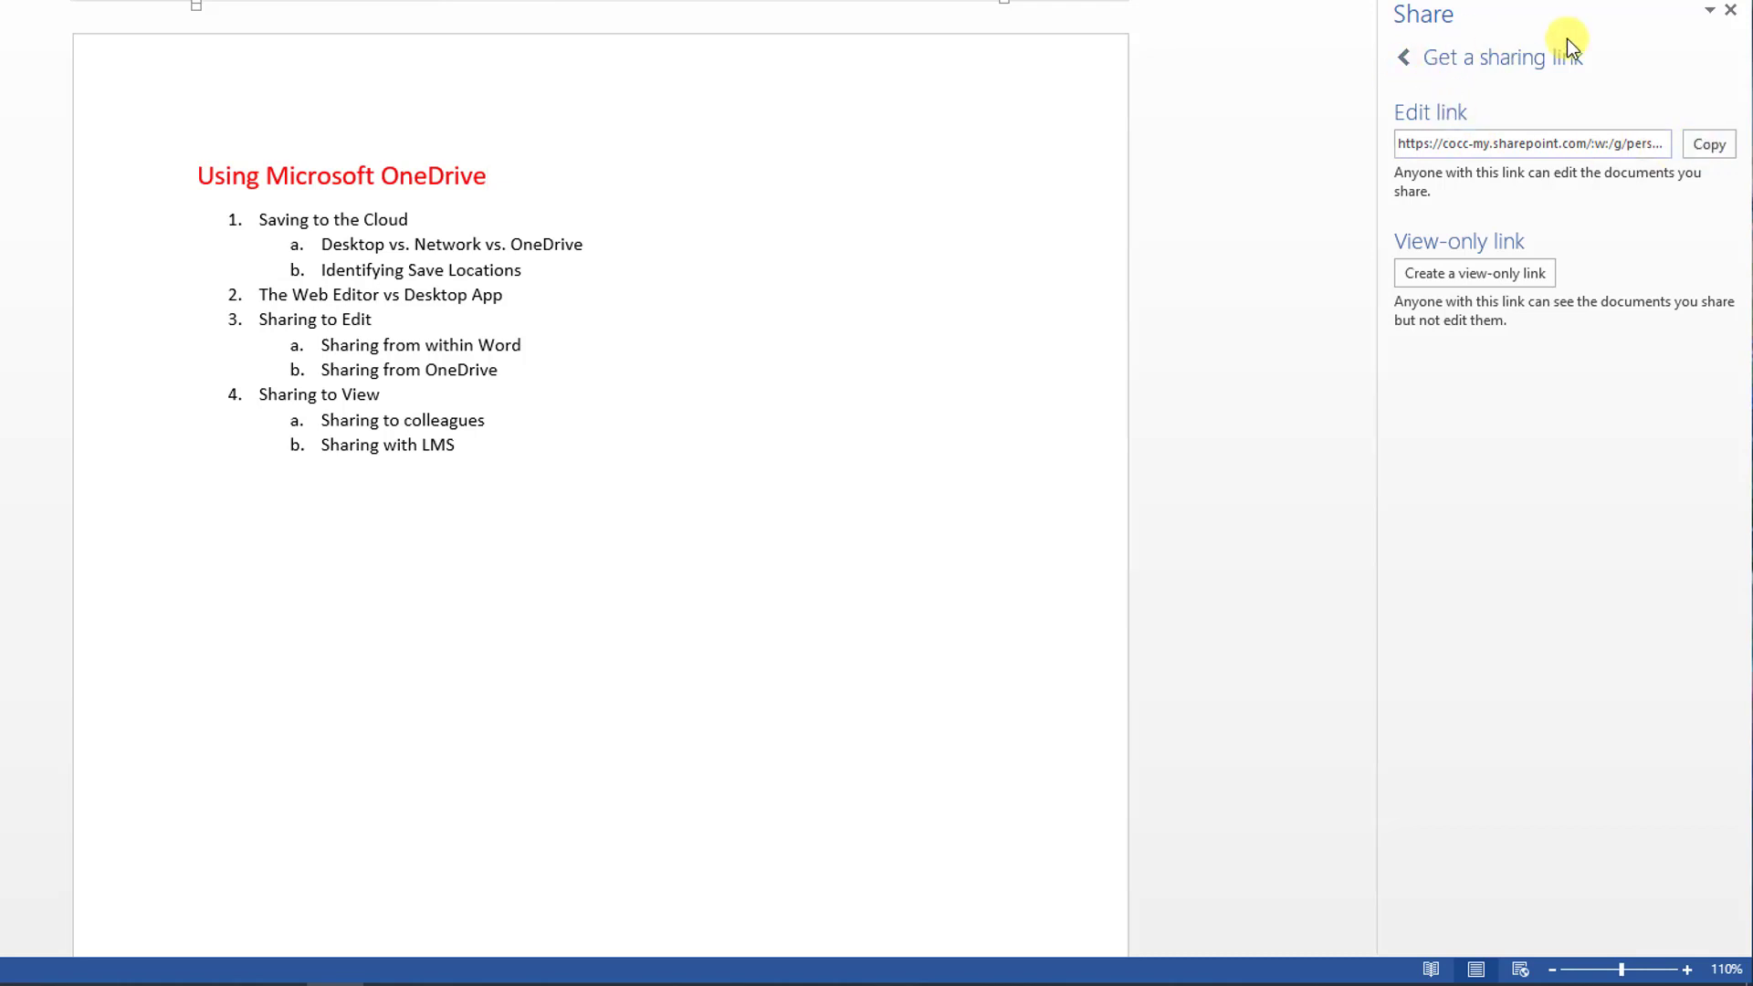
left_click(1406, 60)
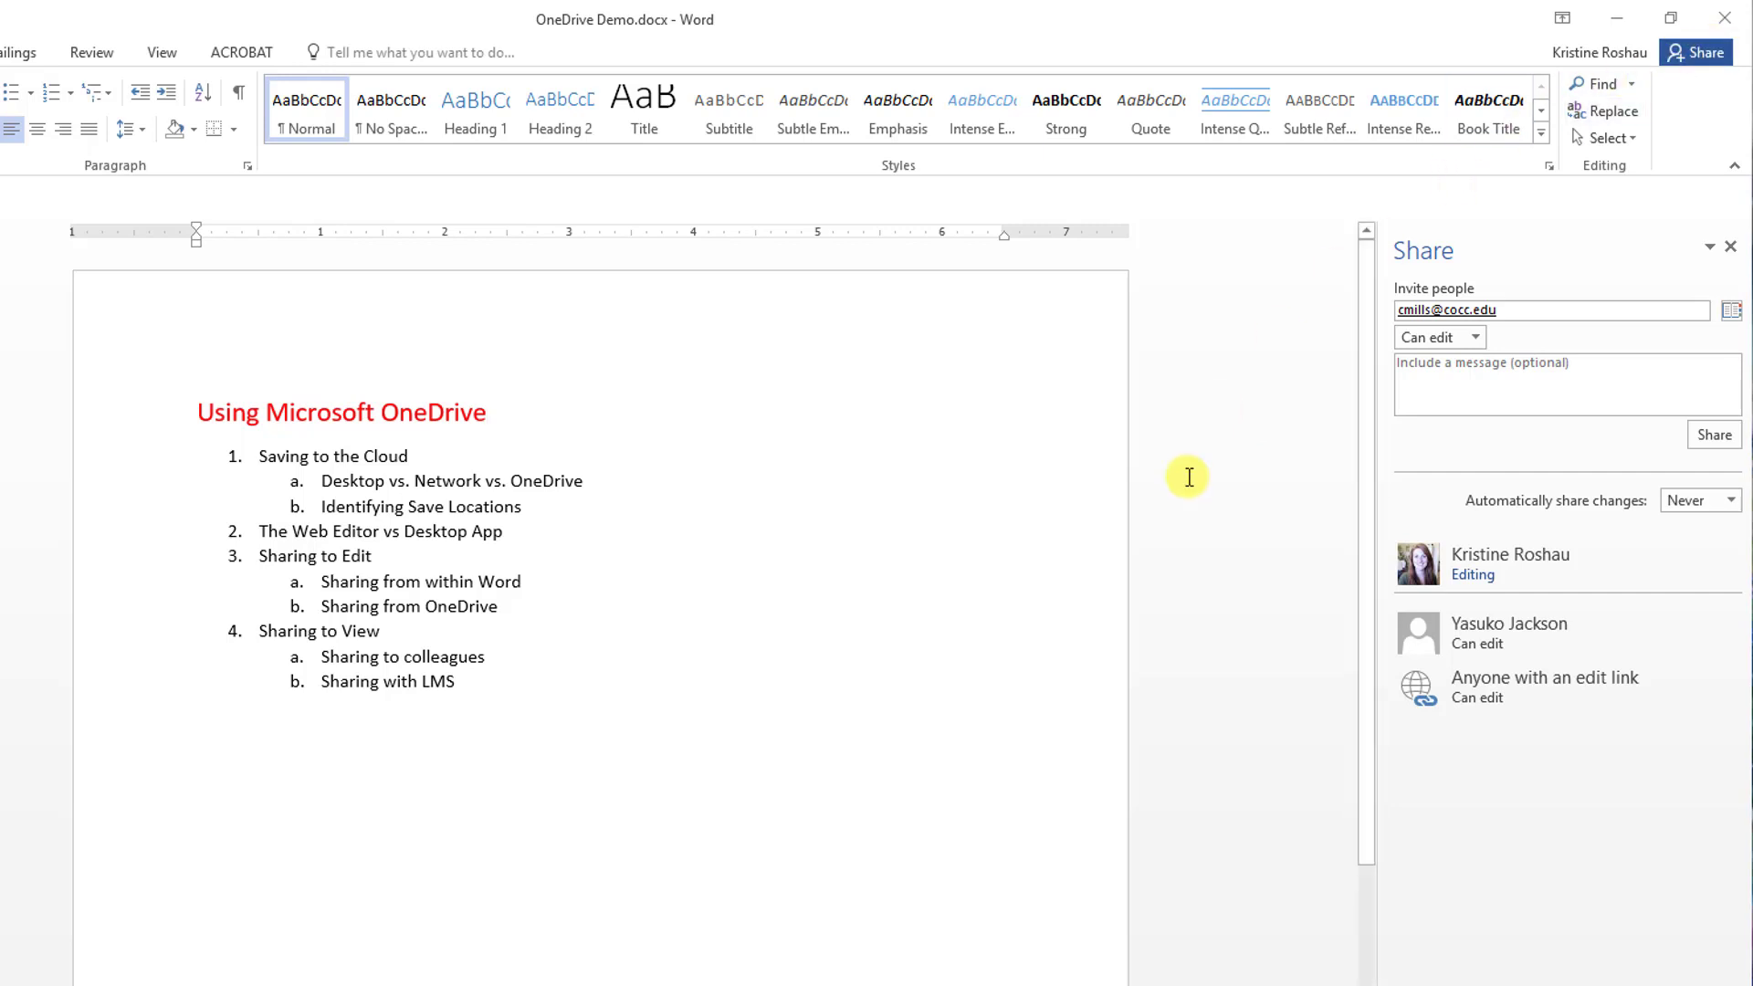
key("ctrl+n")
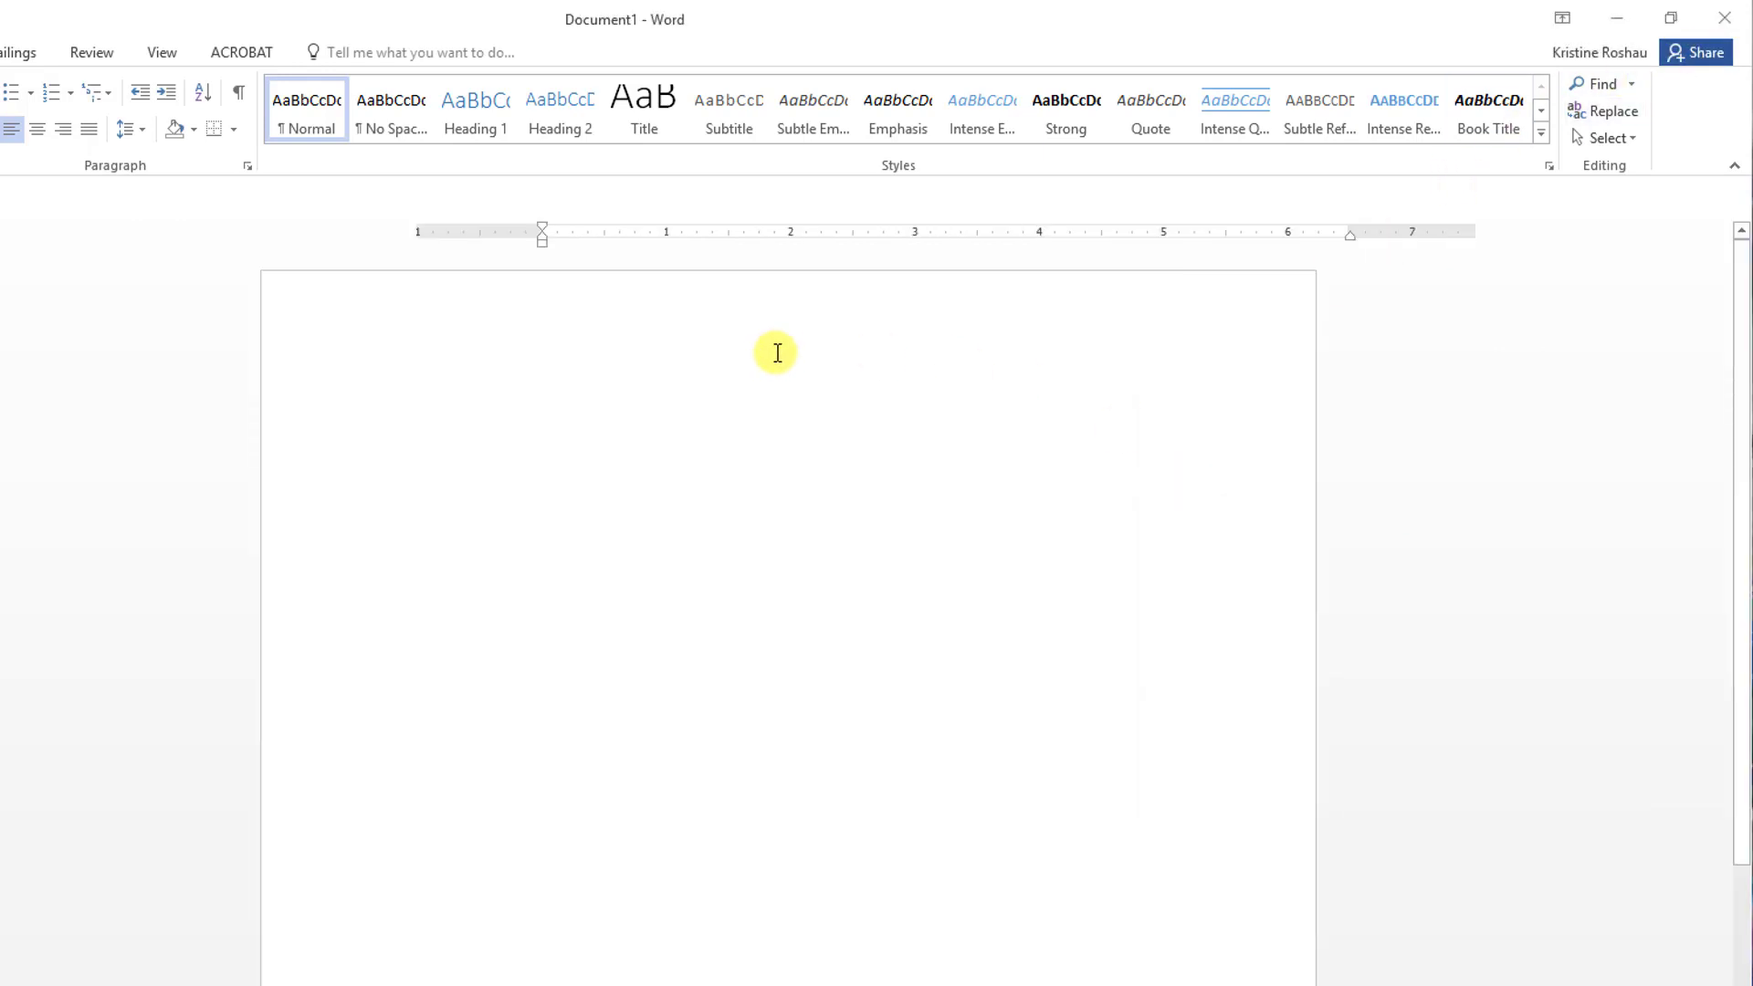
left_click(1700, 53)
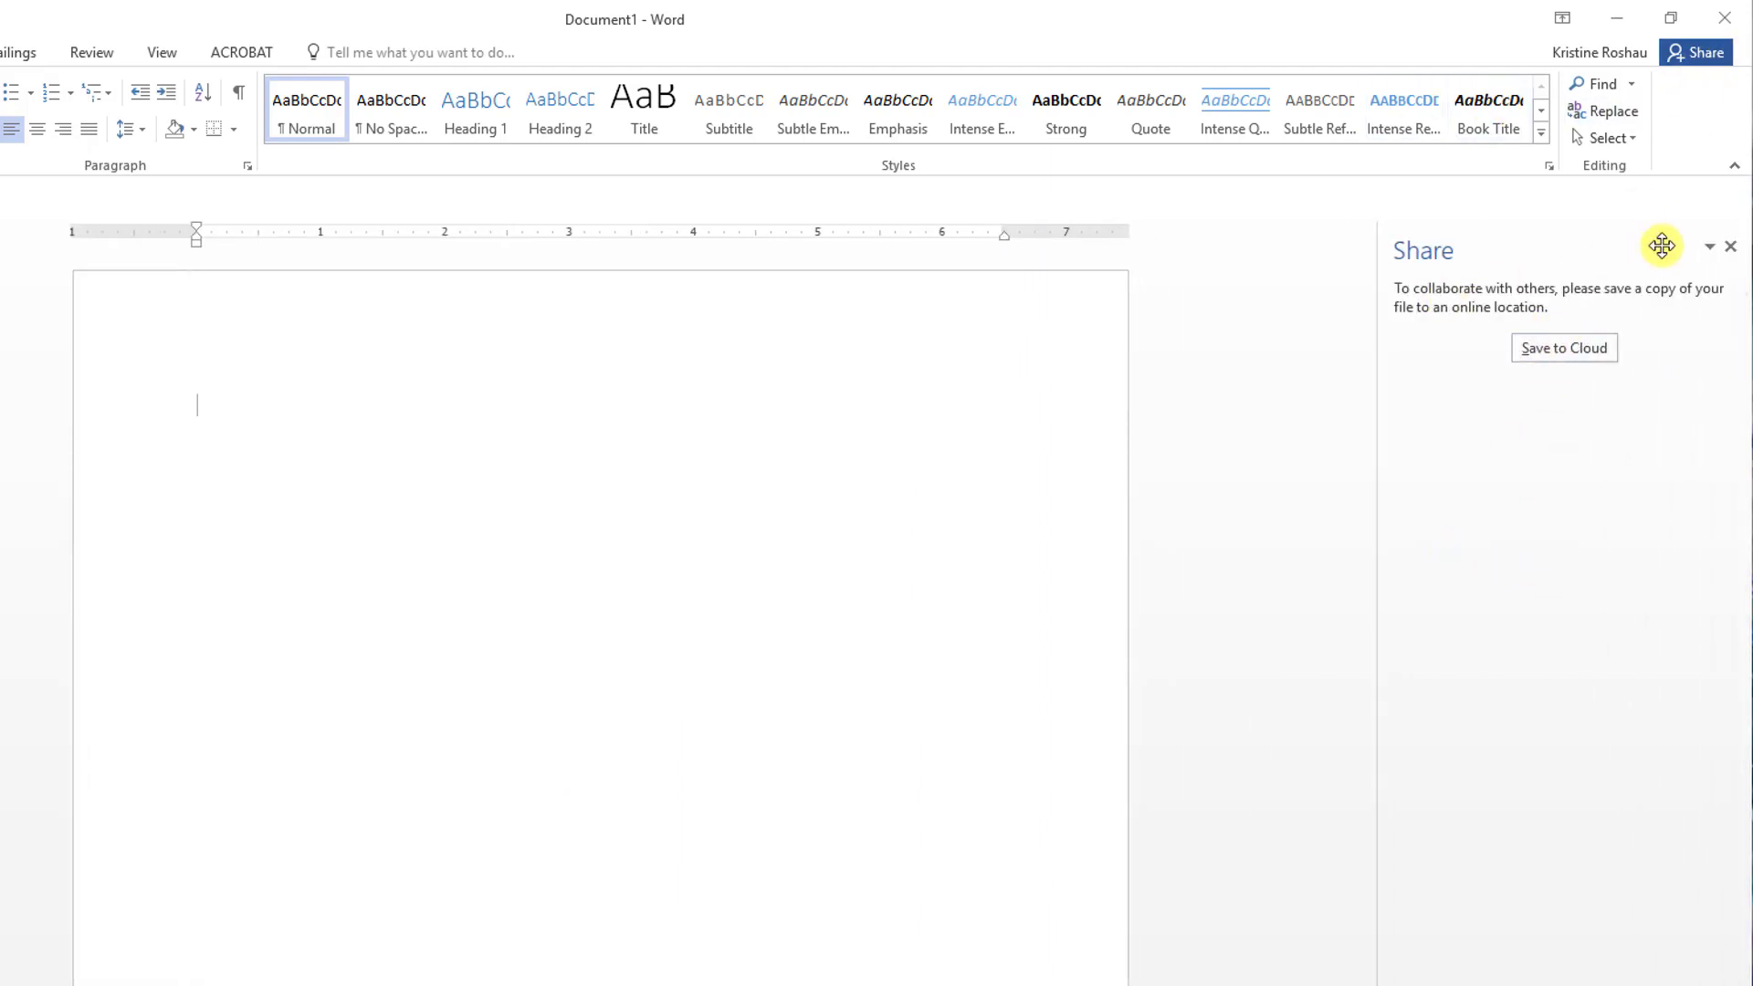
left_click(1730, 246)
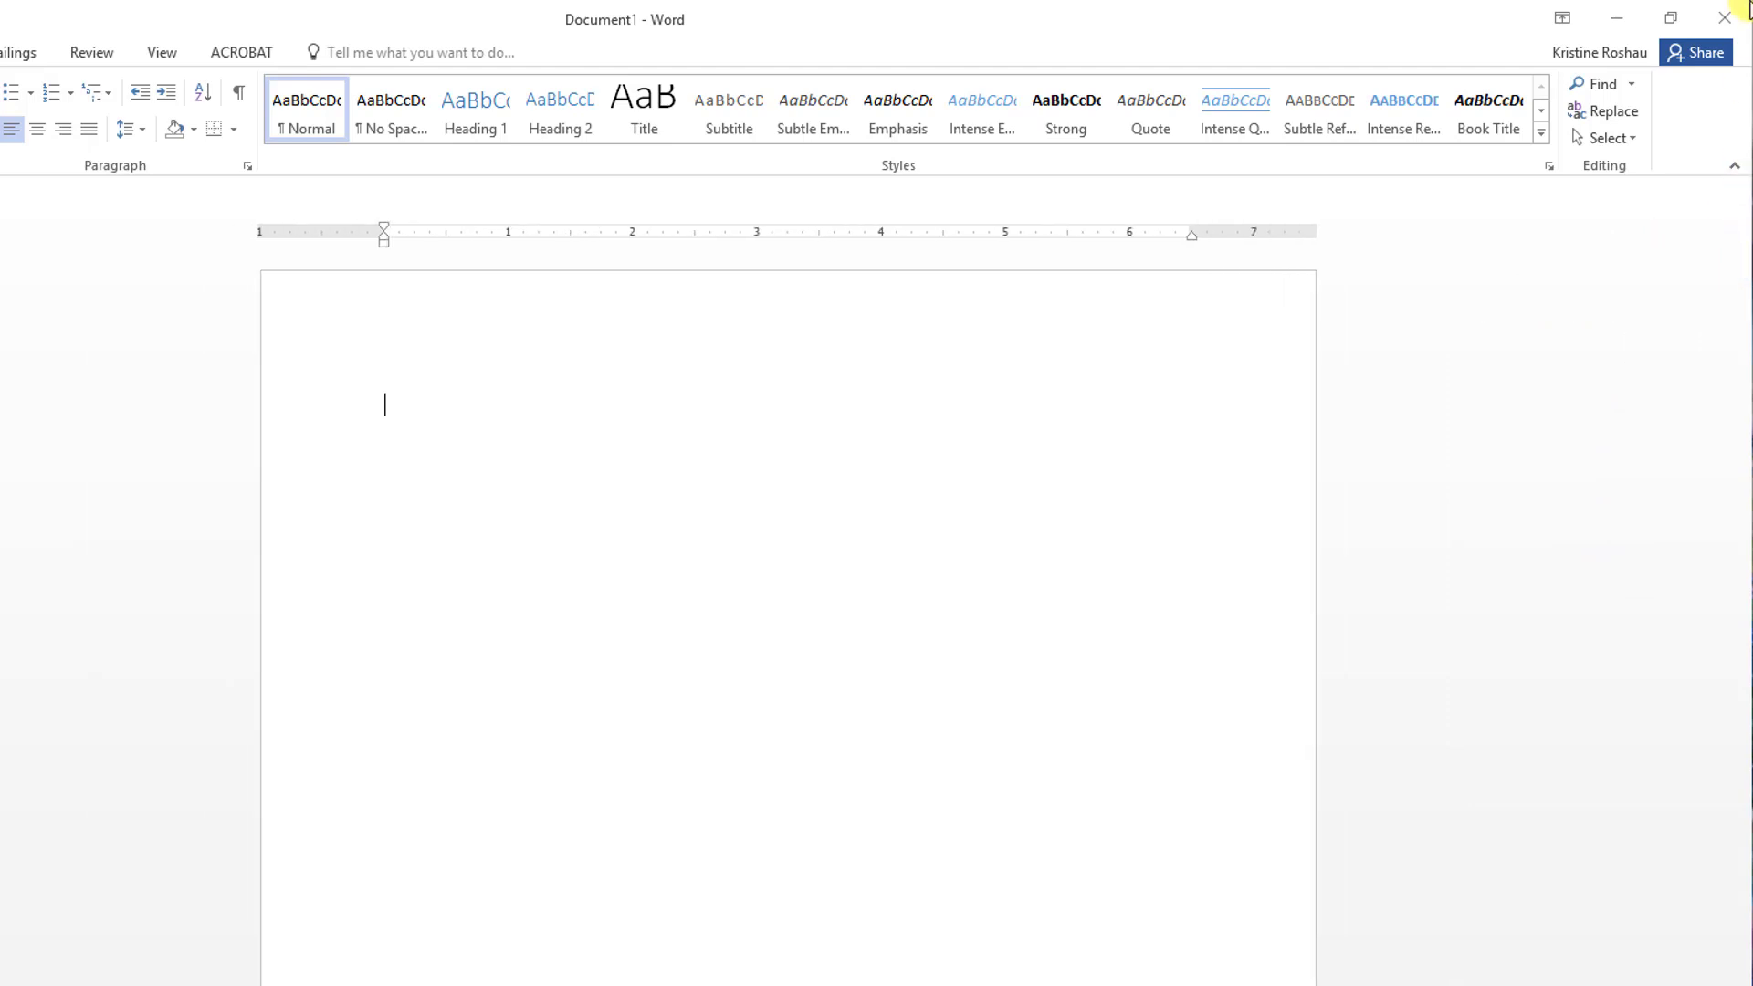